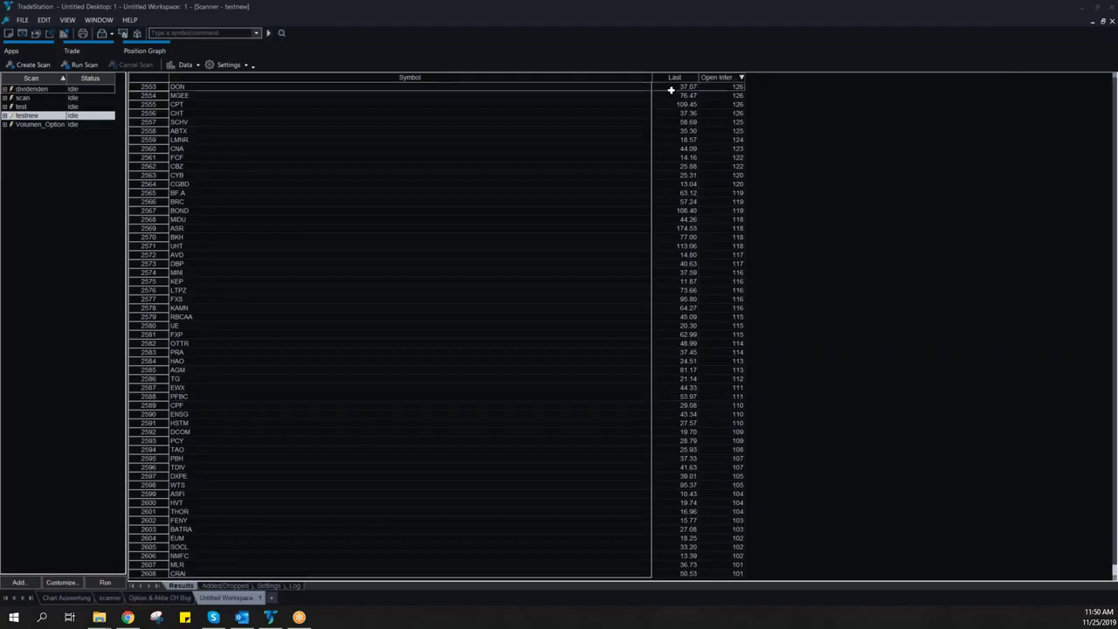
Create a new scan named 'ccannertest' covering All Stocks and proceed to its criteria
{"action": "left_click", "coordinate": [11, 52]}
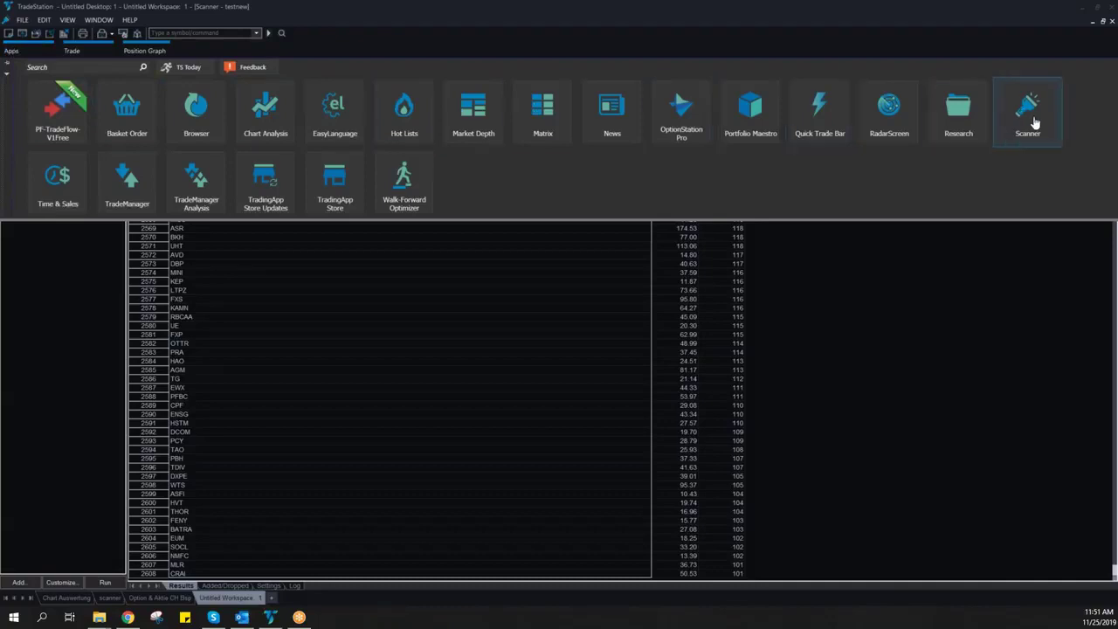
{"action": "left_click", "coordinate": [936, 367]}
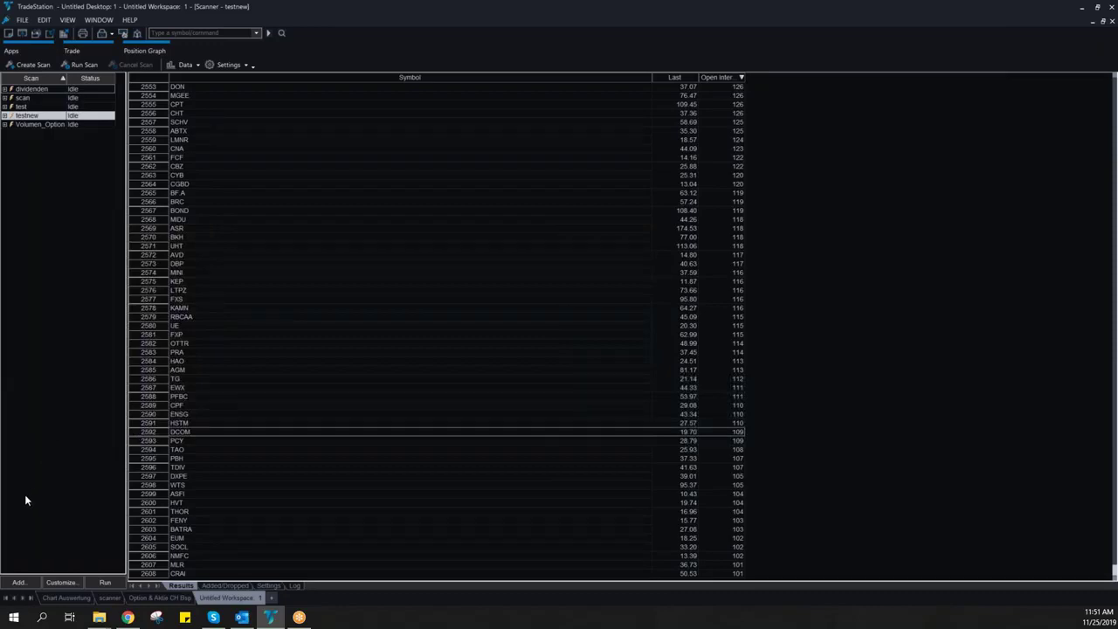
{"action": "left_click", "coordinate": [20, 582]}
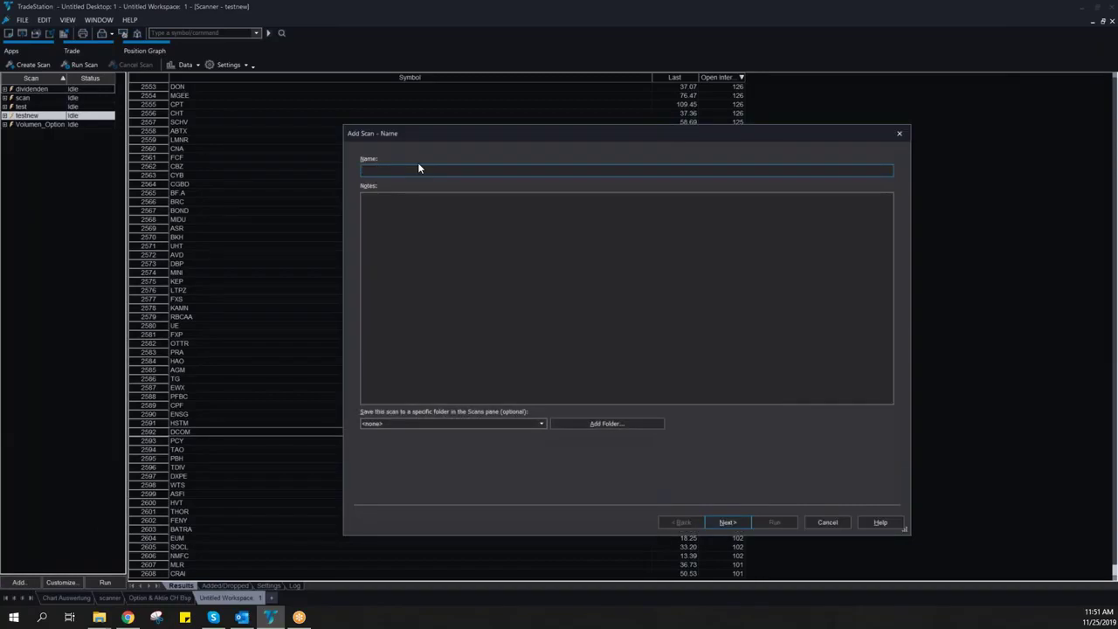
{"action": "type", "text": "ccannertest"}
{"action": "key", "text": "Return"}
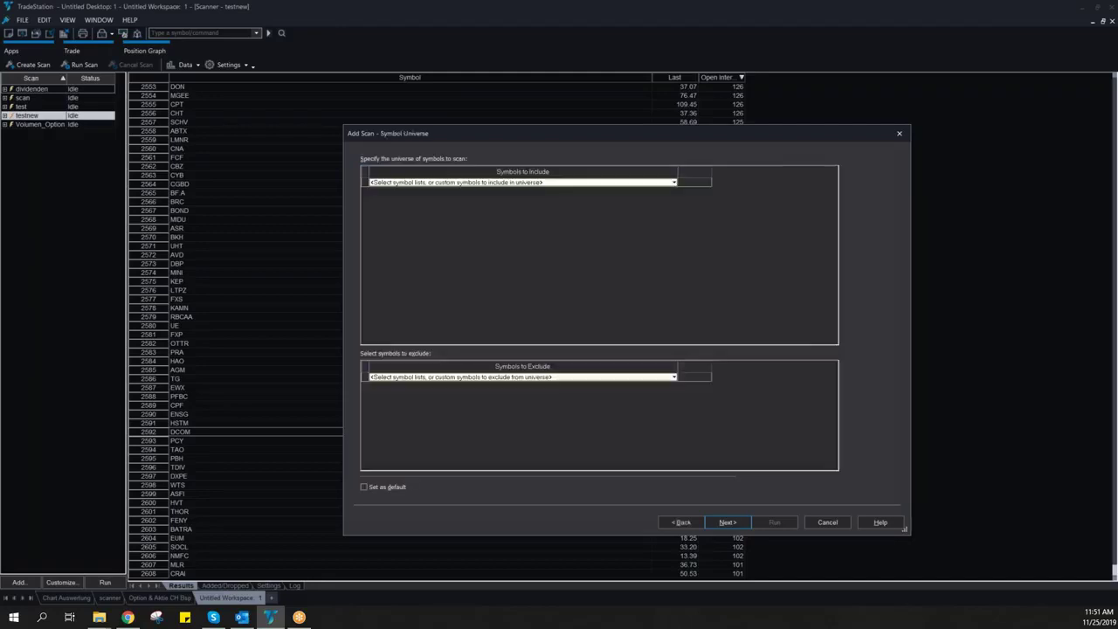
{"action": "left_click", "coordinate": [524, 183]}
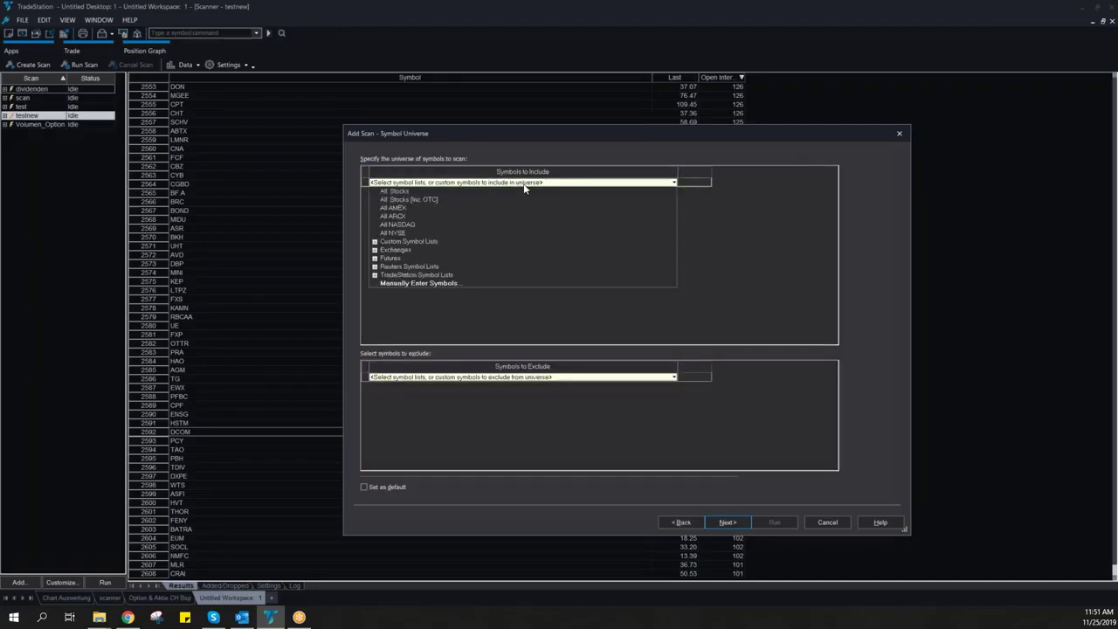
{"action": "left_click", "coordinate": [404, 191]}
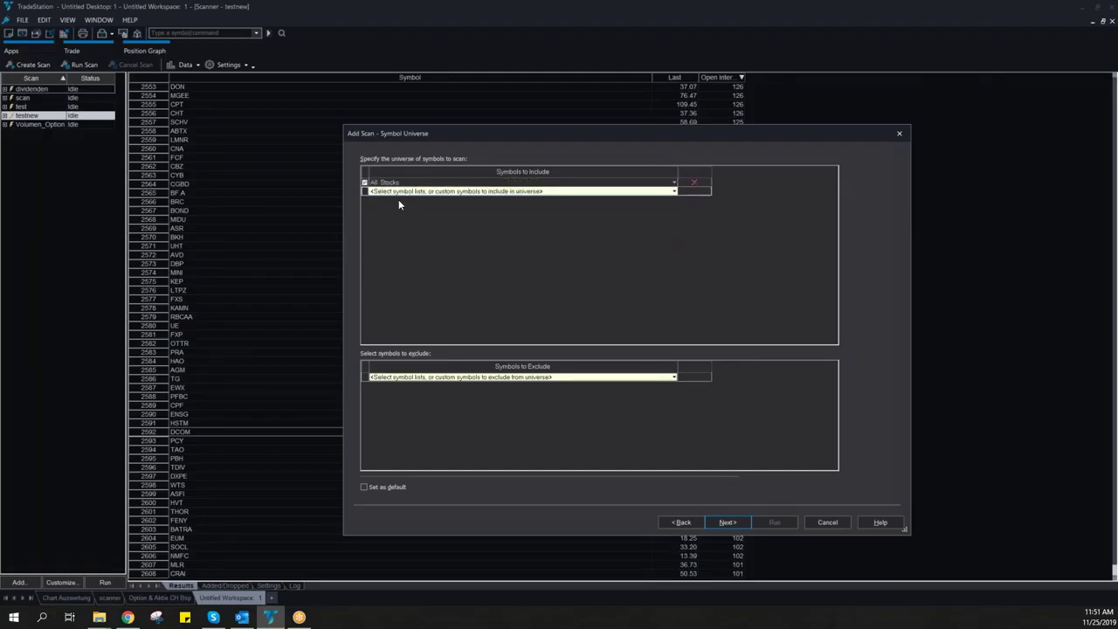
{"action": "left_click", "coordinate": [728, 522]}
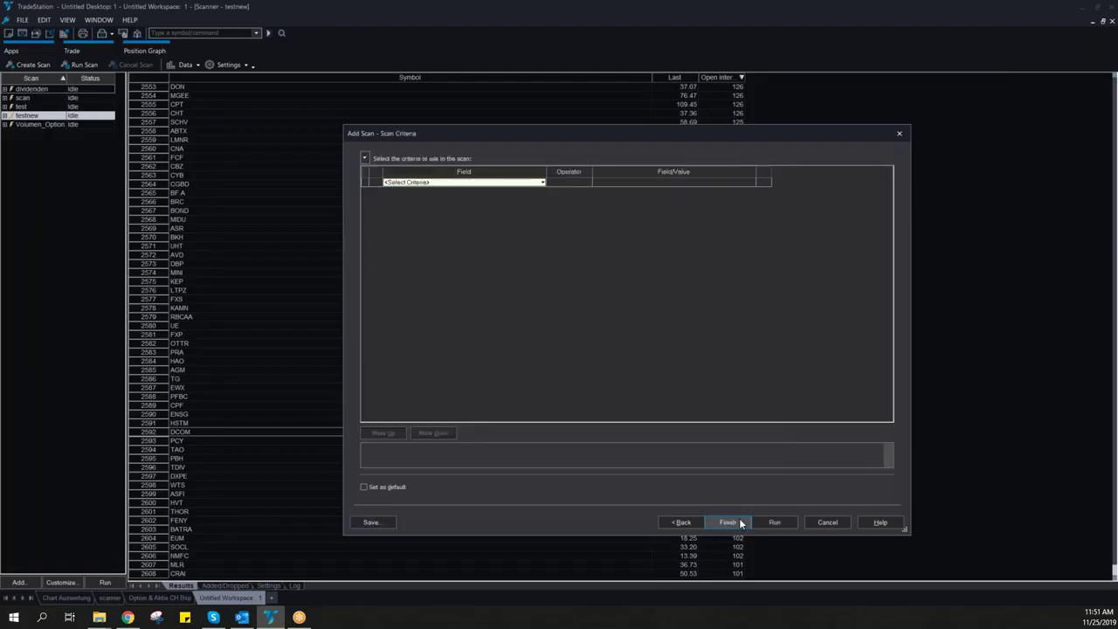
Set the first criterion to Price > Last with the Between operator
{"action": "left_click", "coordinate": [540, 183]}
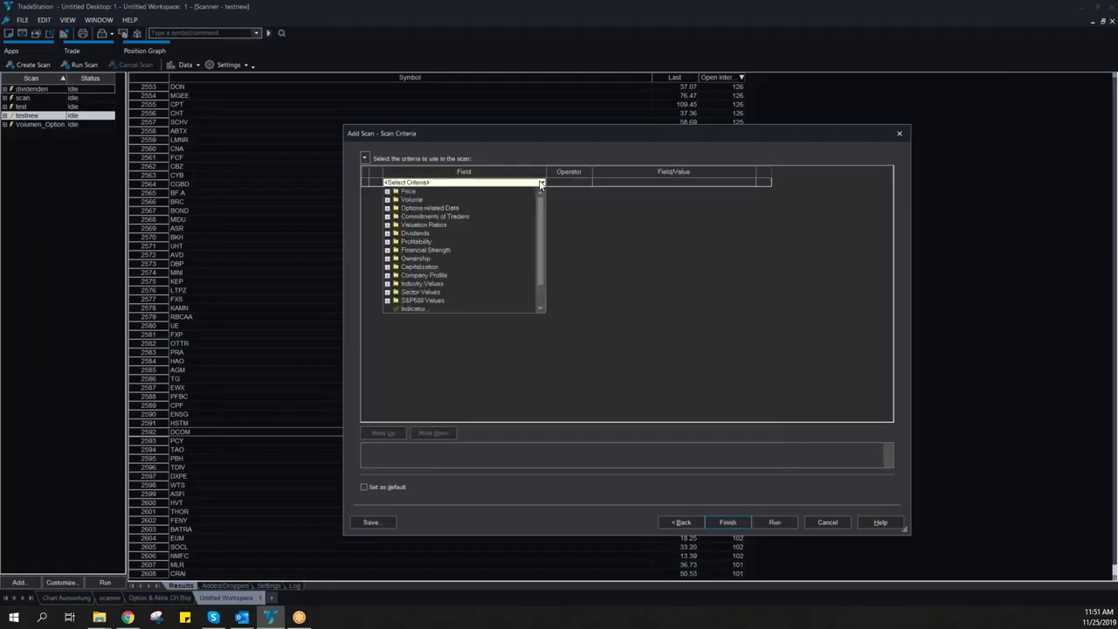
{"action": "left_click", "coordinate": [387, 191]}
{"action": "left_click", "coordinate": [417, 216]}
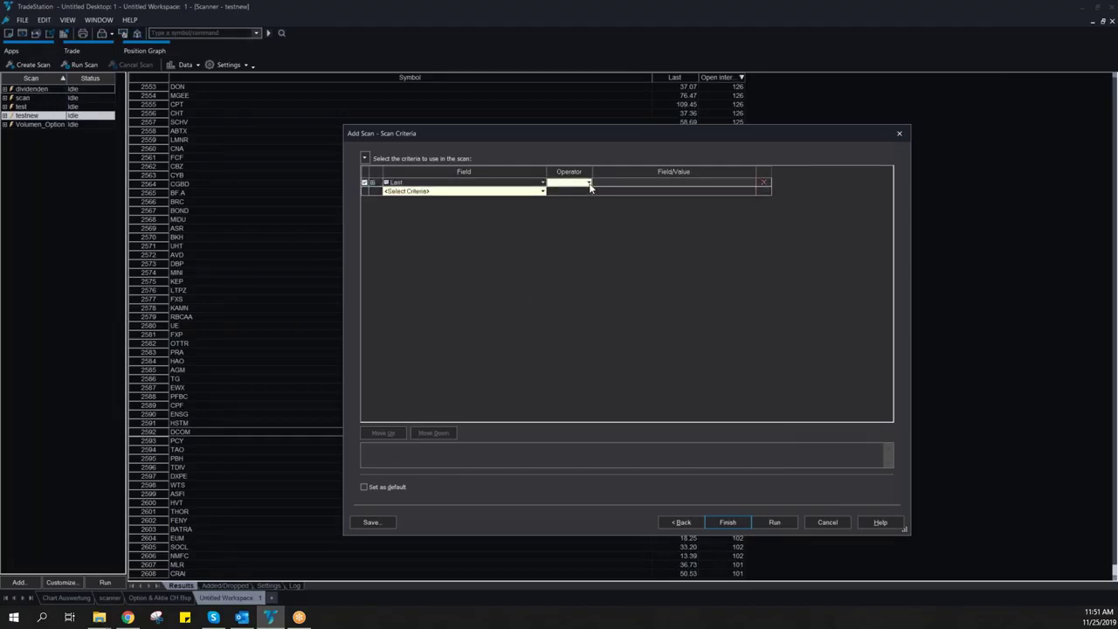
{"action": "left_click", "coordinate": [589, 183]}
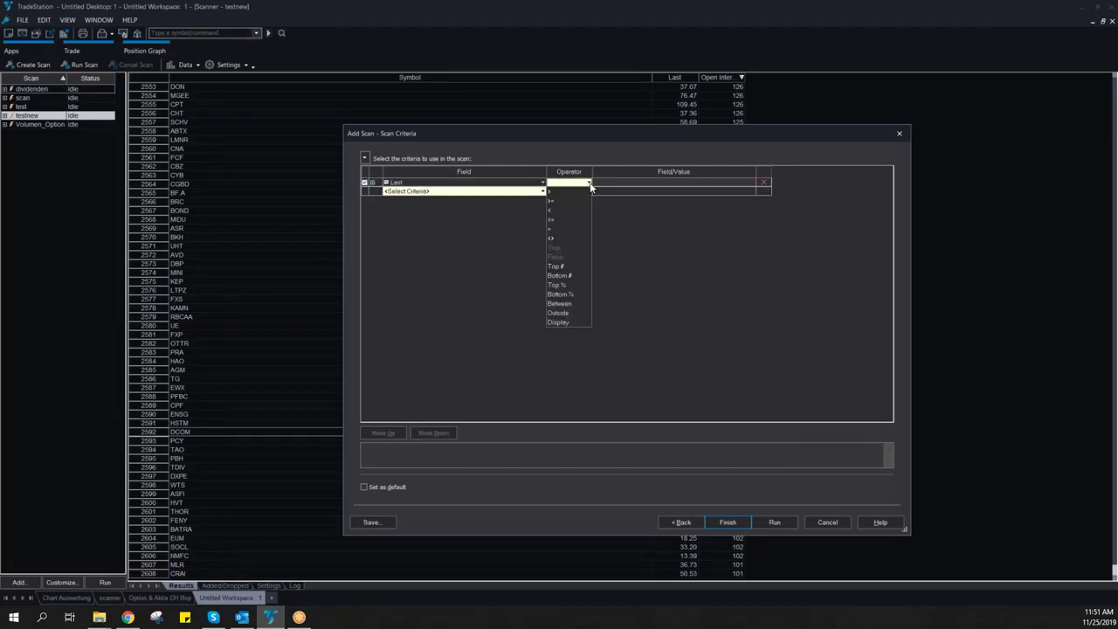
{"action": "left_click", "coordinate": [563, 305]}
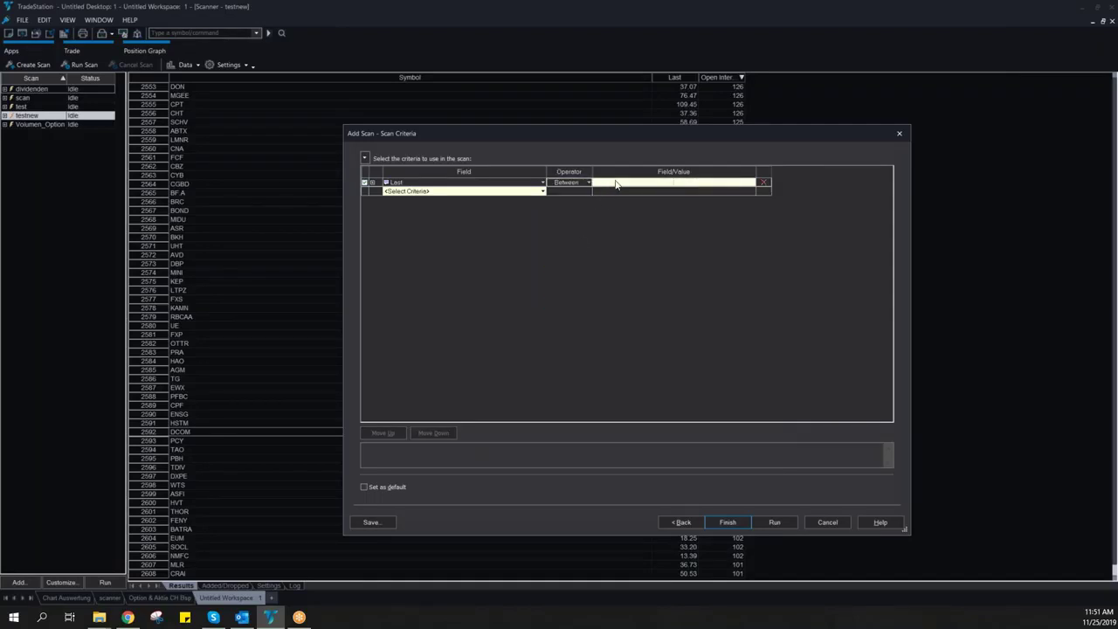
Enter 10 and 200 as the lower and upper bounds of the Last price range
{"action": "left_click", "coordinate": [612, 183]}
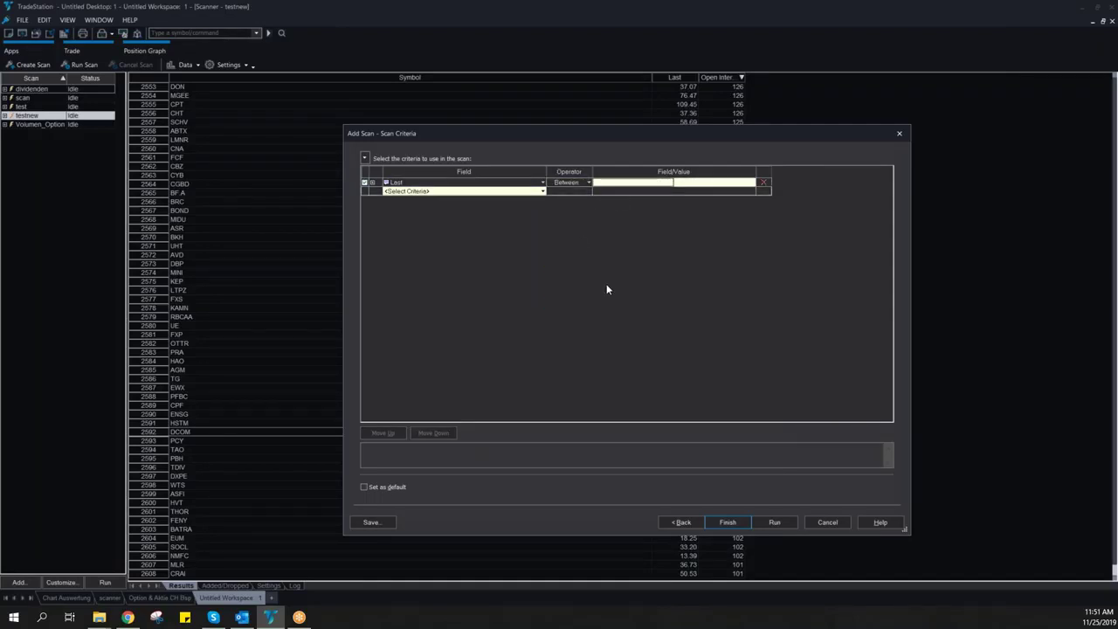
{"action": "type", "text": "10"}
{"action": "key", "text": "Tab"}
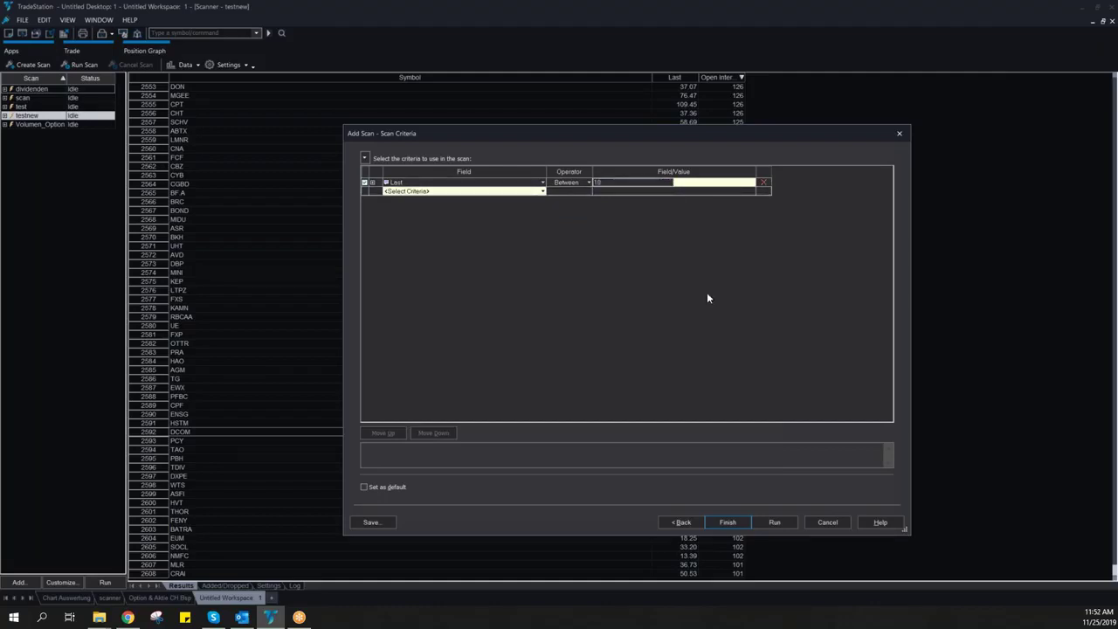
{"action": "key", "text": "shift+Tab"}
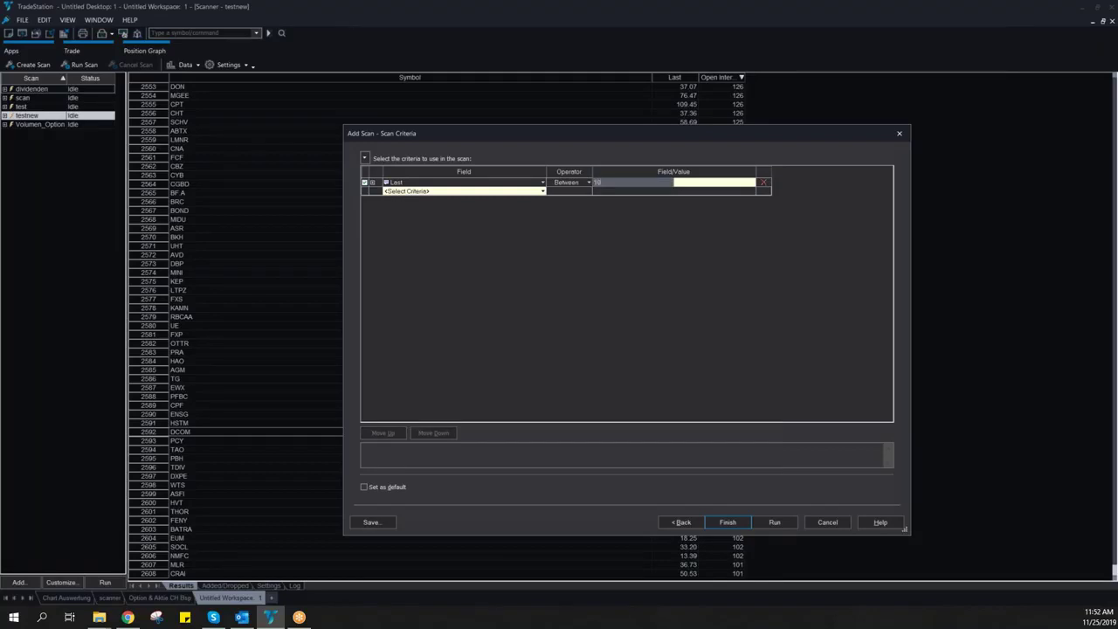
{"action": "key", "text": "Tab"}
{"action": "left_click", "coordinate": [714, 185]}
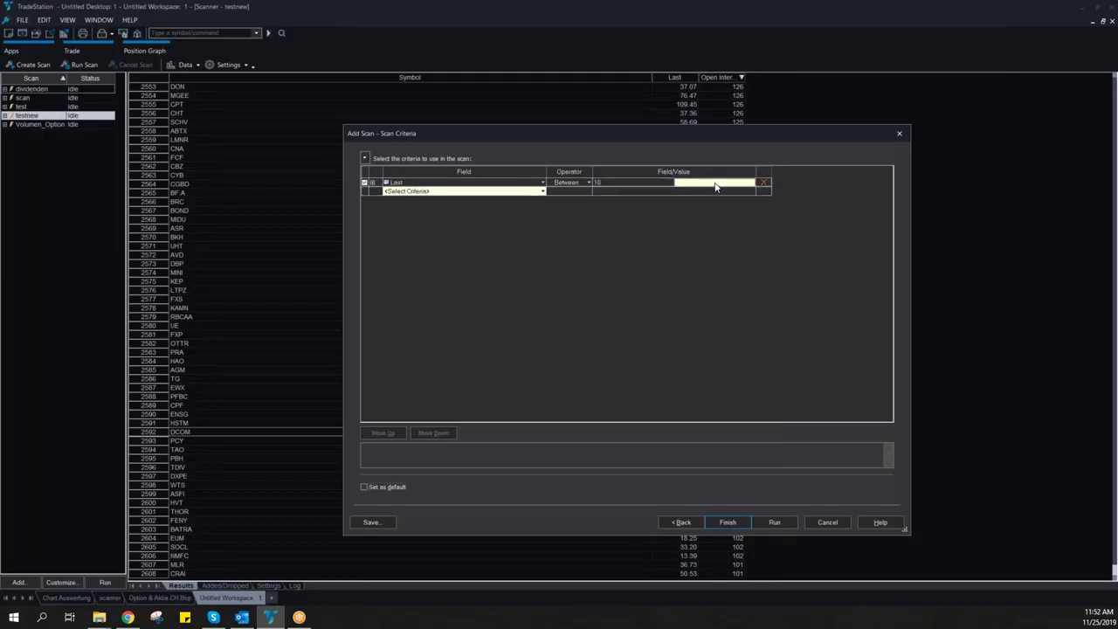
{"action": "type", "text": "200"}
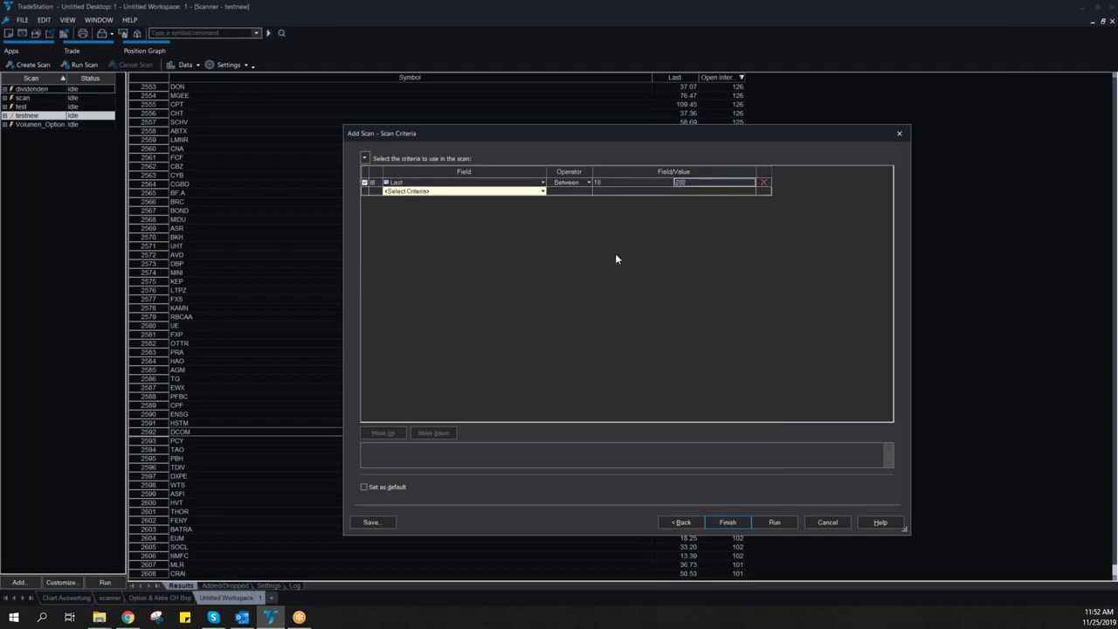
{"action": "left_click", "coordinate": [545, 191]}
{"action": "left_click", "coordinate": [543, 192]}
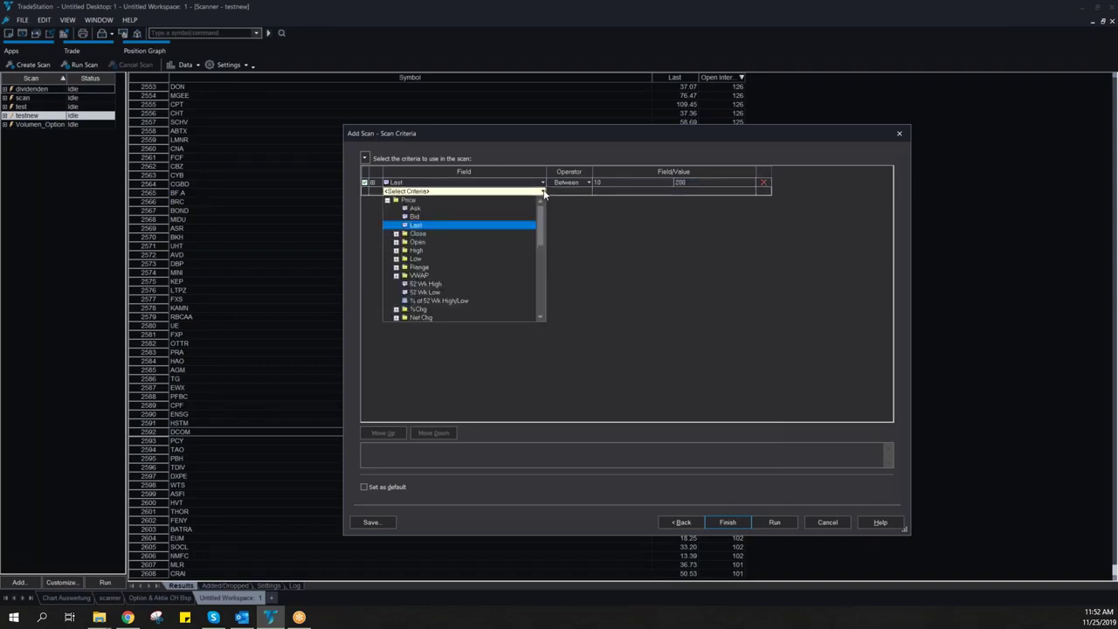
Add a second criterion: Options-related Data > Open Interest-Calls greater than 1000
{"action": "left_click", "coordinate": [389, 201]}
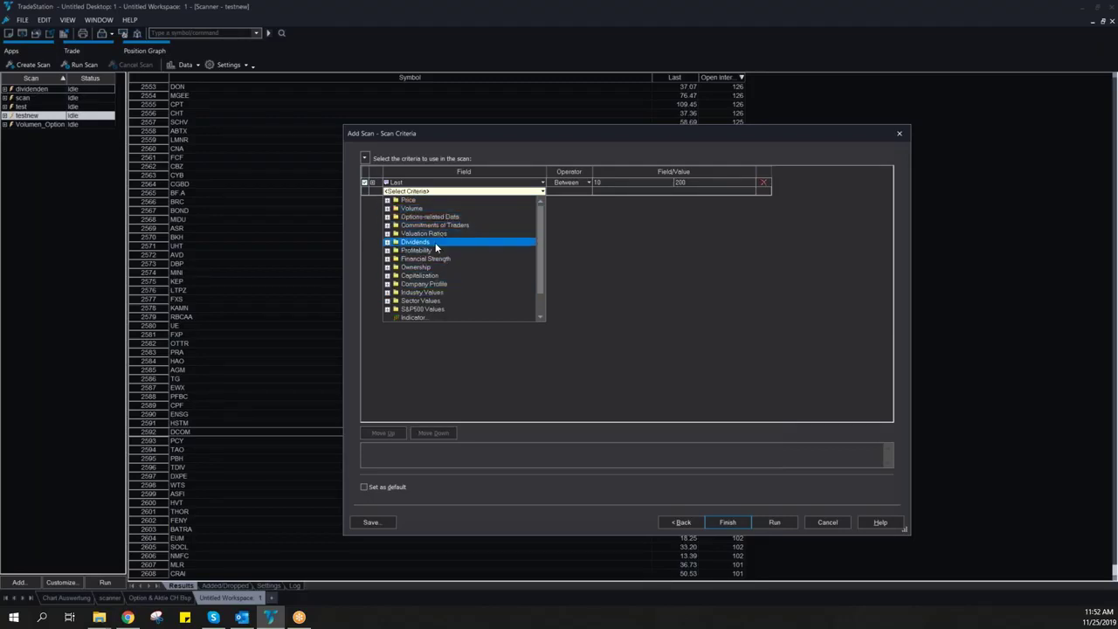
{"action": "scroll", "coordinate": [438, 289], "scroll_direction": "down", "scroll_amount": 1}
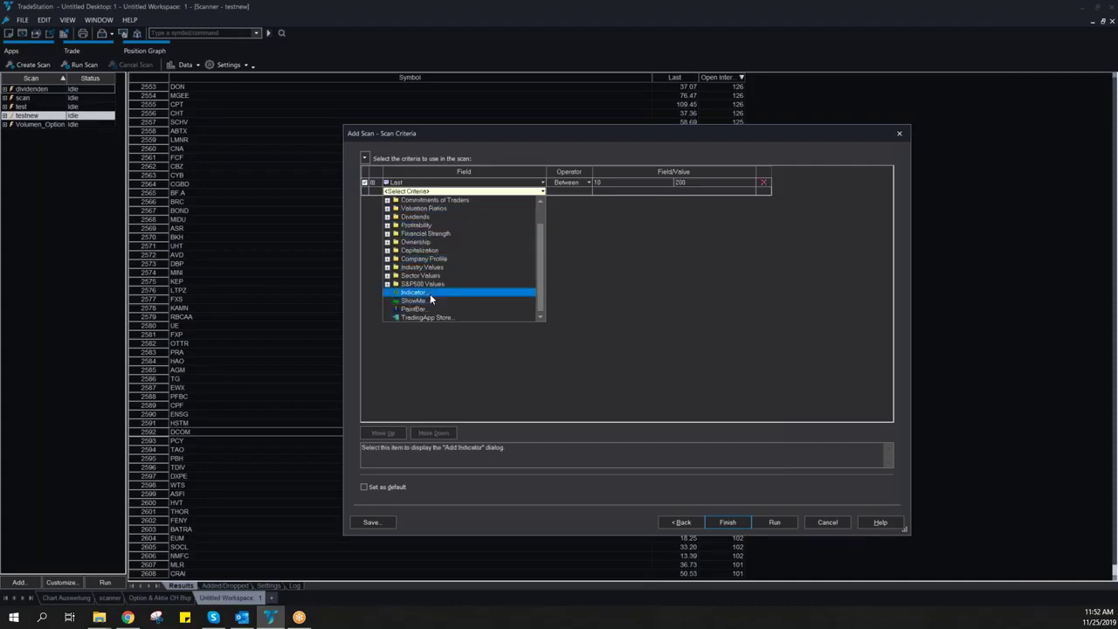
{"action": "scroll", "coordinate": [435, 302], "scroll_direction": "up", "scroll_amount": 1}
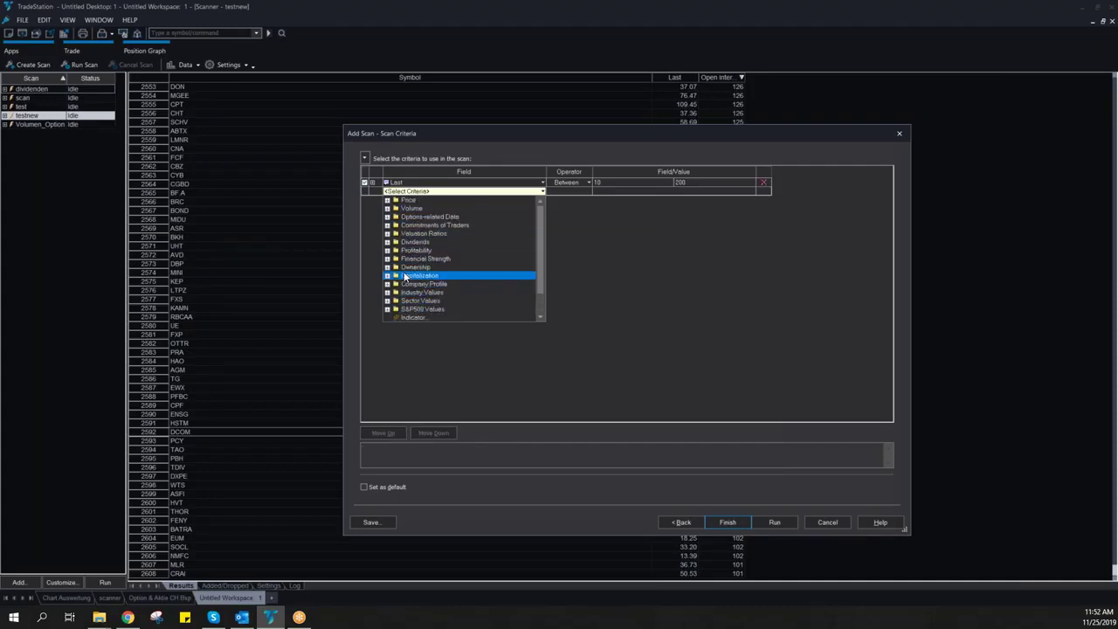
{"action": "left_click", "coordinate": [387, 219]}
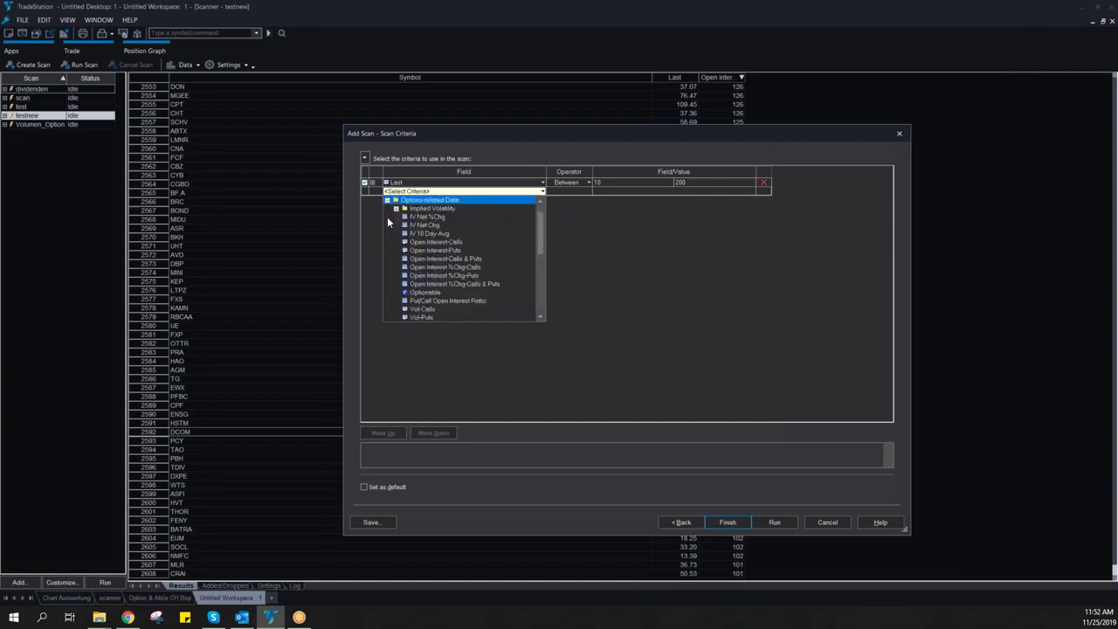
{"action": "left_click", "coordinate": [471, 243]}
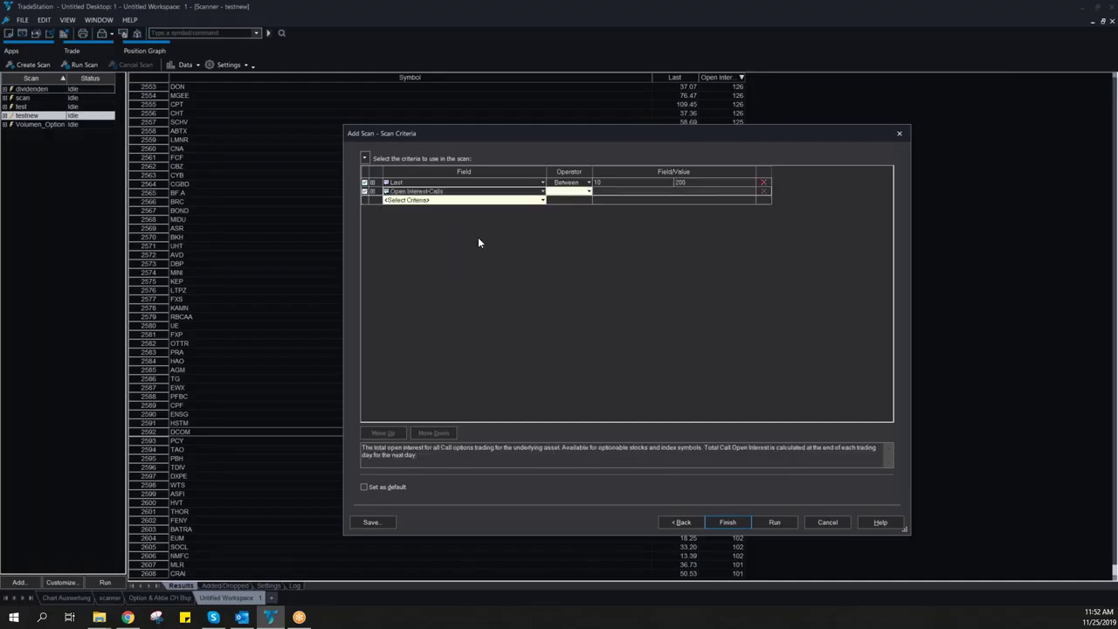
{"action": "left_click", "coordinate": [589, 191]}
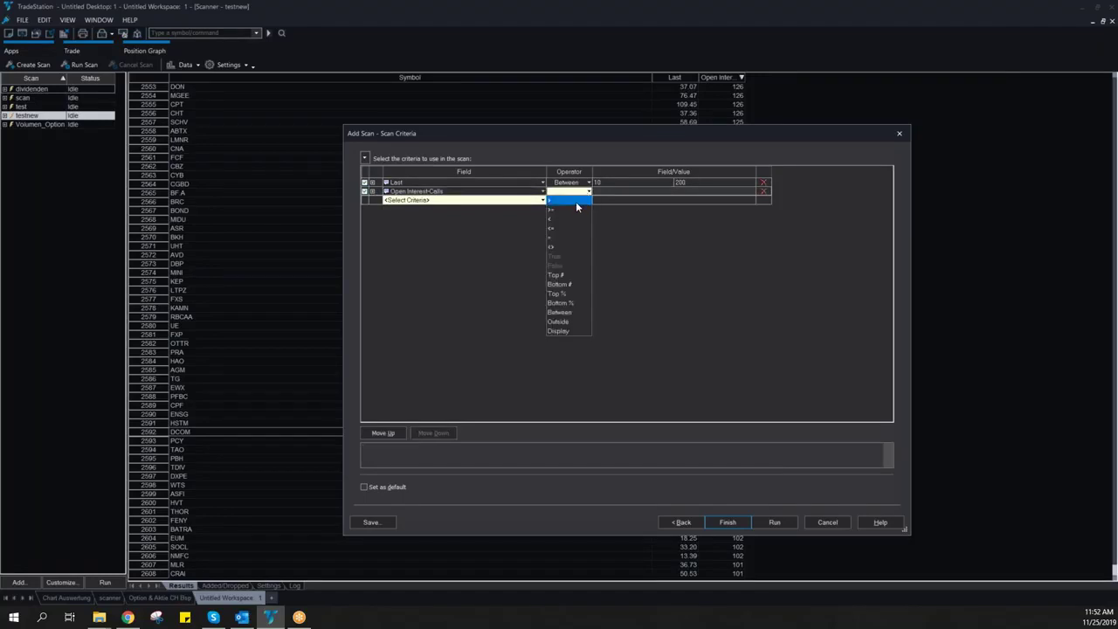
{"action": "left_click", "coordinate": [576, 201]}
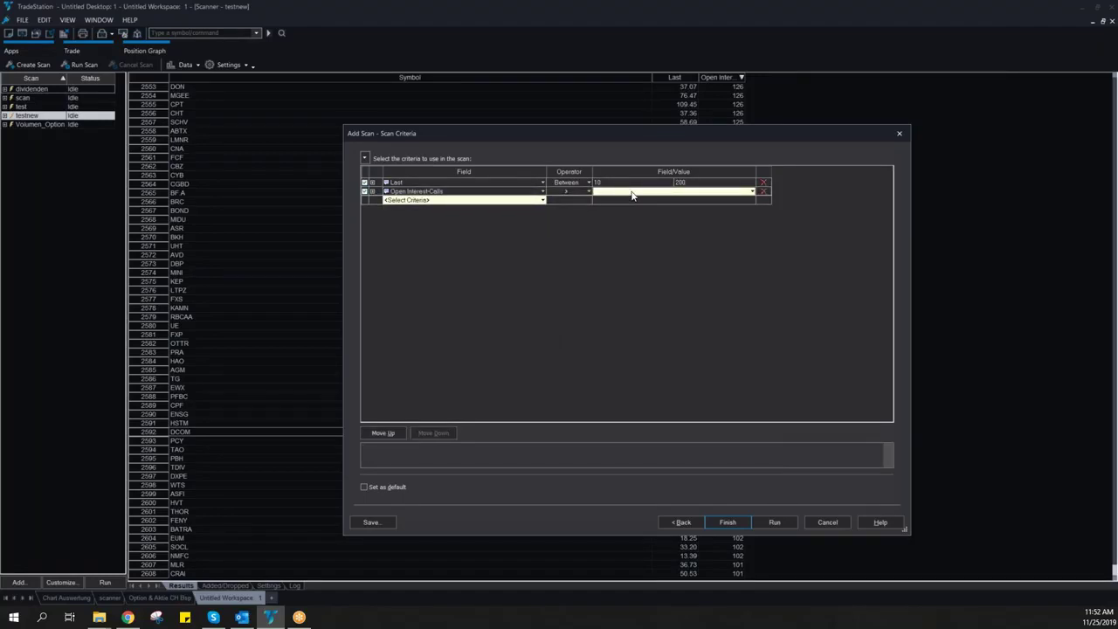
{"action": "type", "text": "1000"}
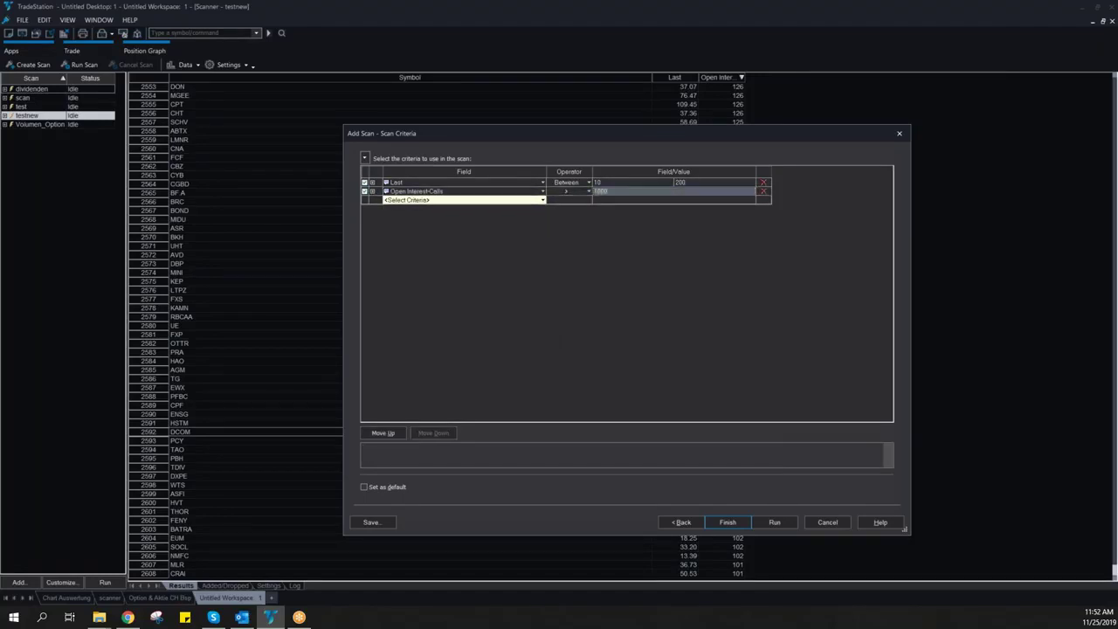
{"action": "left_click", "coordinate": [541, 200]}
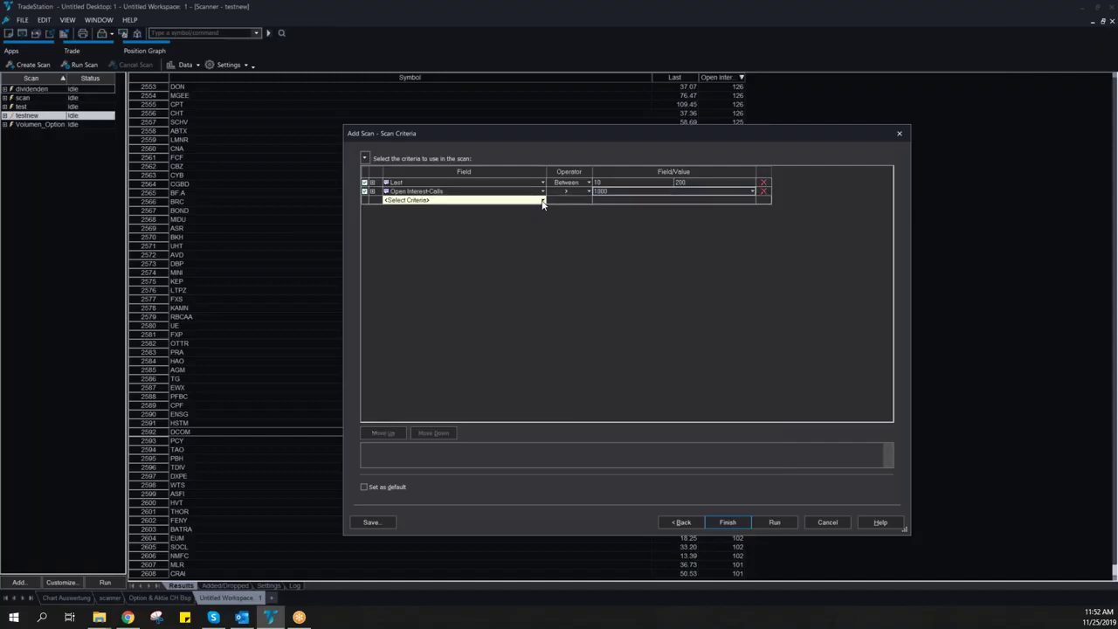
{"action": "left_click", "coordinate": [542, 200]}
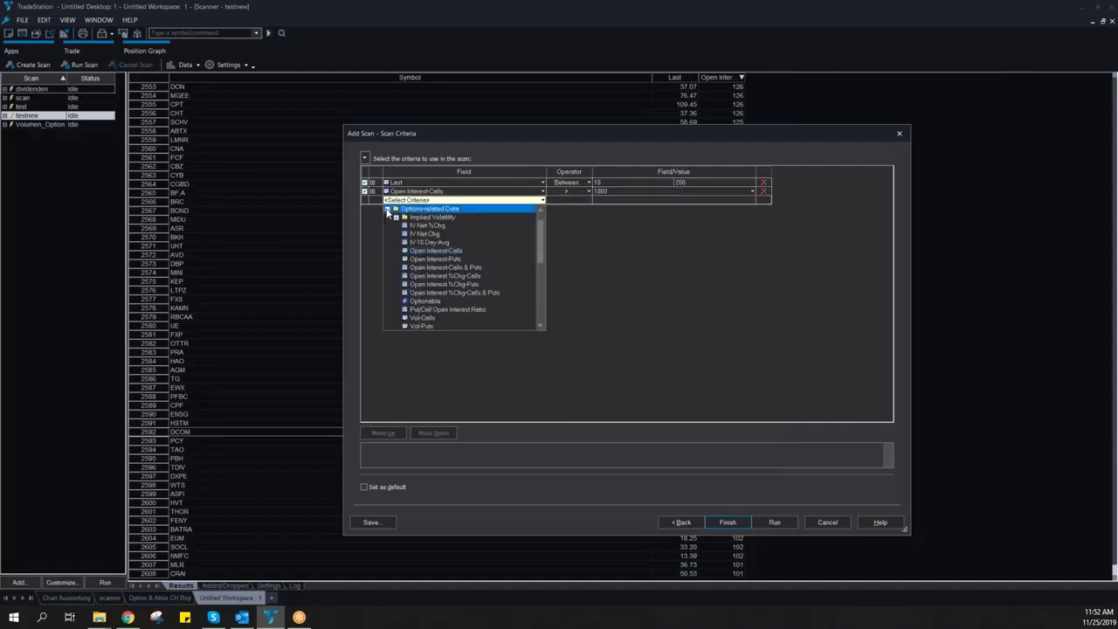
{"action": "left_click", "coordinate": [388, 212]}
Add an RSI indicator criterion with value 20 and the less-than operator
{"action": "left_click", "coordinate": [413, 309]}
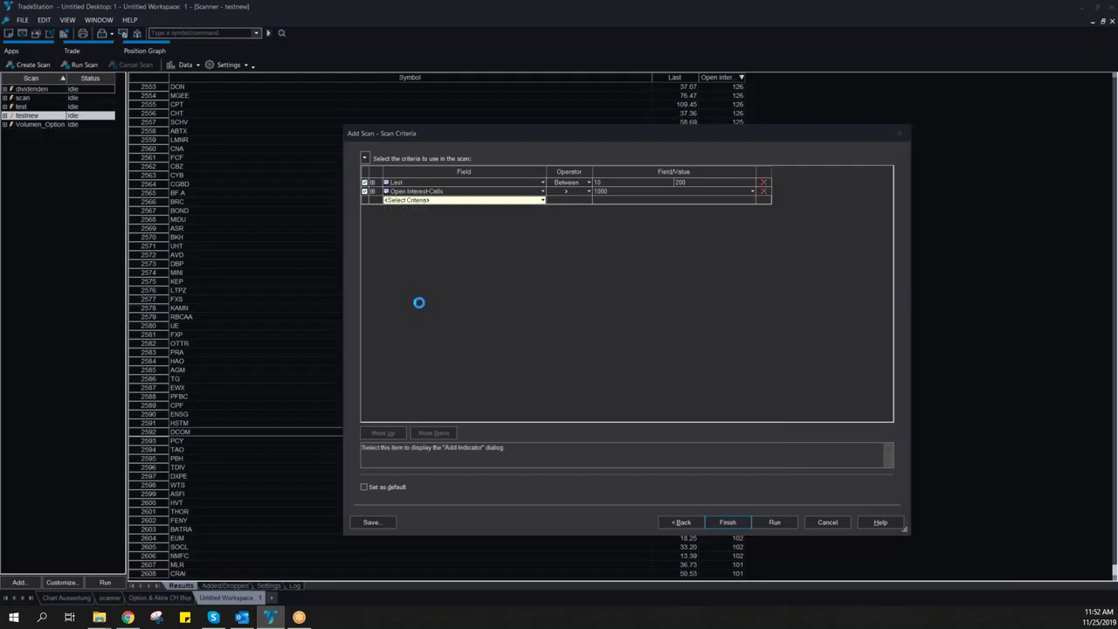
{"action": "left_click", "coordinate": [374, 244]}
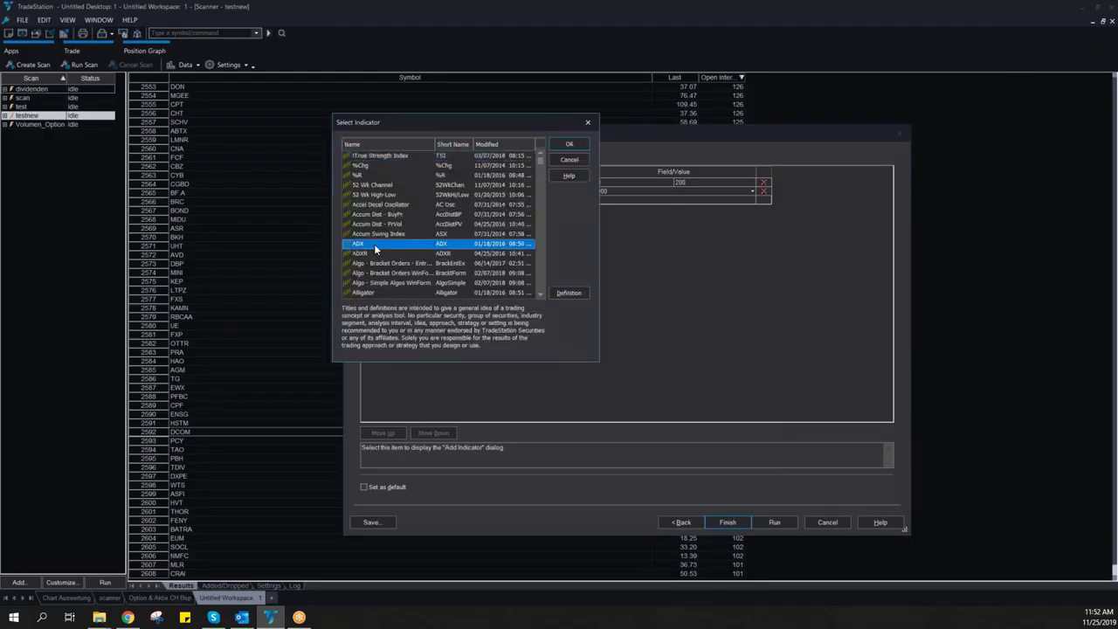
{"action": "type", "text": "rsi"}
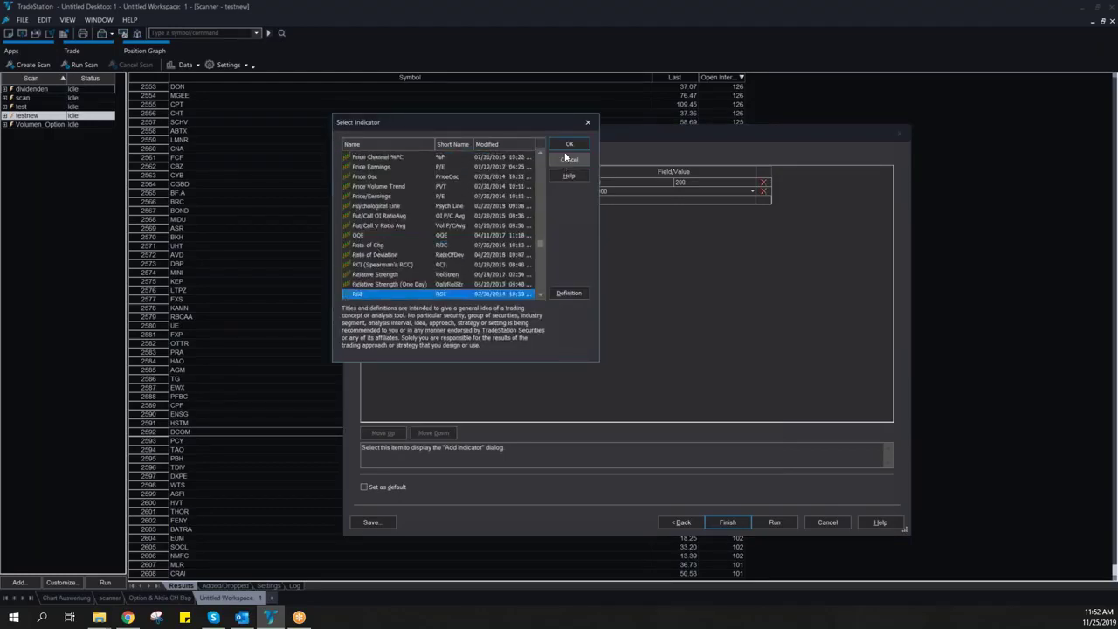
{"action": "left_click", "coordinate": [568, 143]}
{"action": "left_click", "coordinate": [590, 201]}
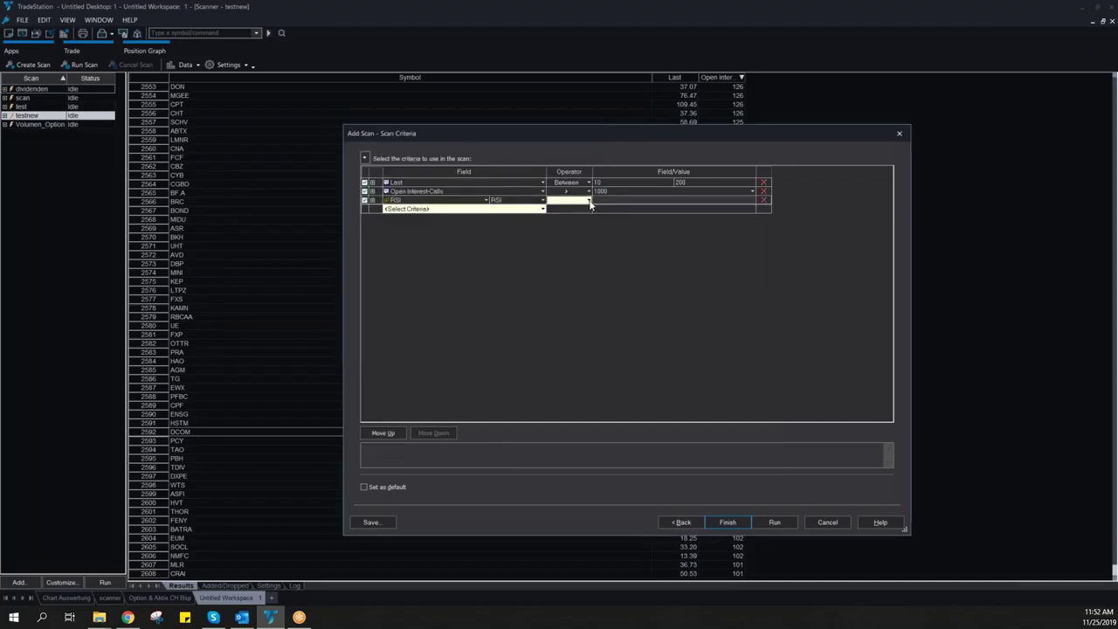
{"action": "left_click", "coordinate": [590, 201]}
{"action": "left_click", "coordinate": [577, 212]}
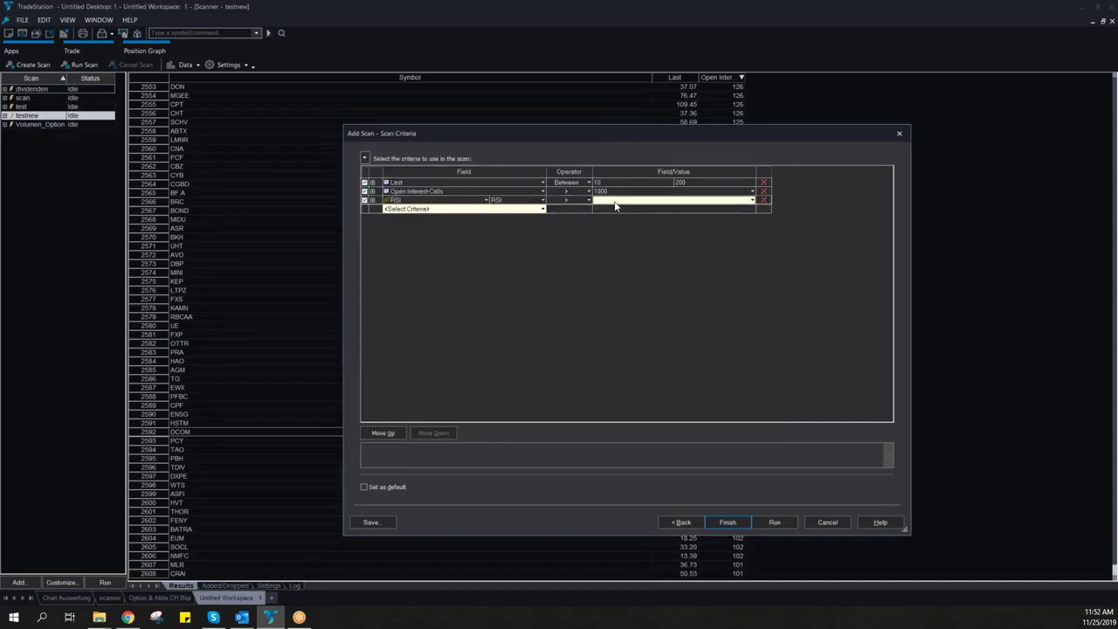
{"action": "type", "text": "20"}
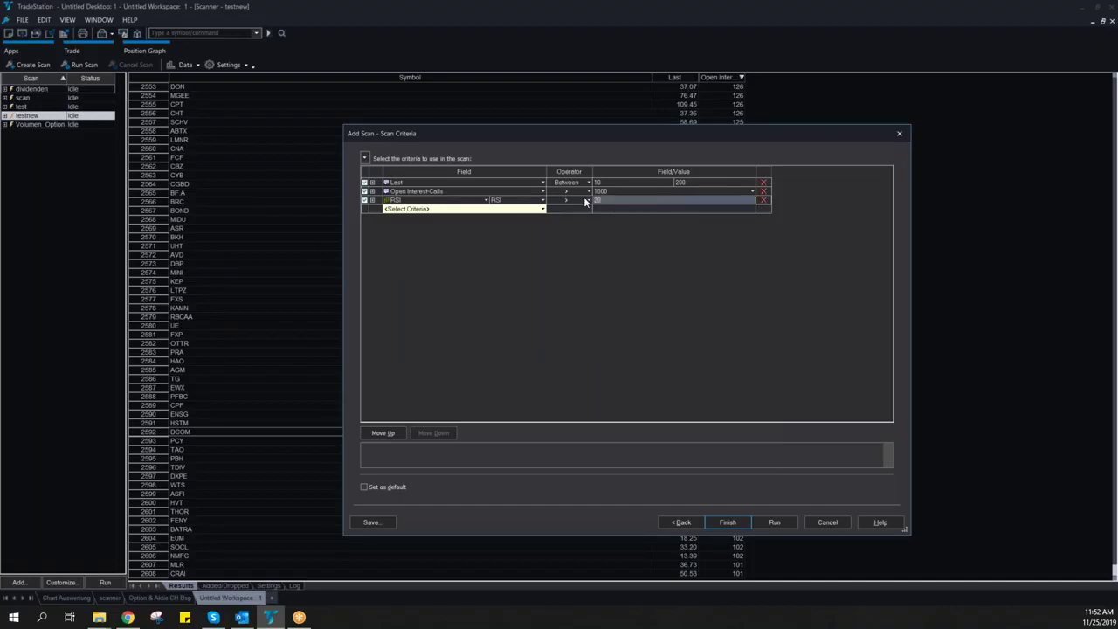
{"action": "key", "text": "Return"}
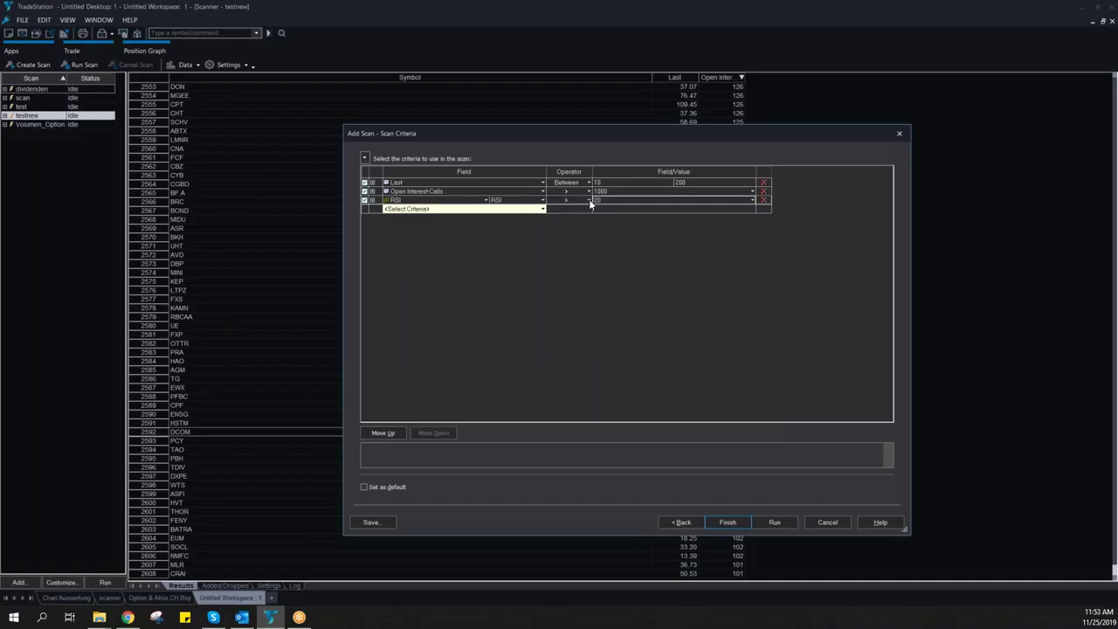
{"action": "left_click", "coordinate": [589, 201]}
{"action": "left_click", "coordinate": [566, 225]}
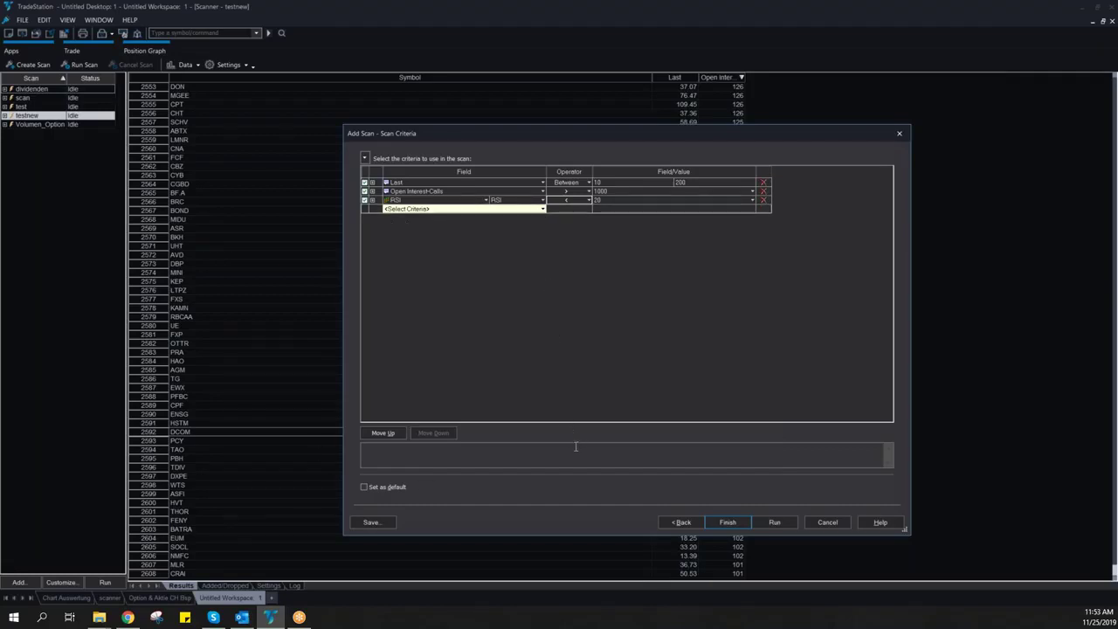
Run the scanforoptions scan, highlight the 8891 retrieved and 1776 filtered symbol counts, then clear the marks
{"action": "left_click", "coordinate": [774, 522]}
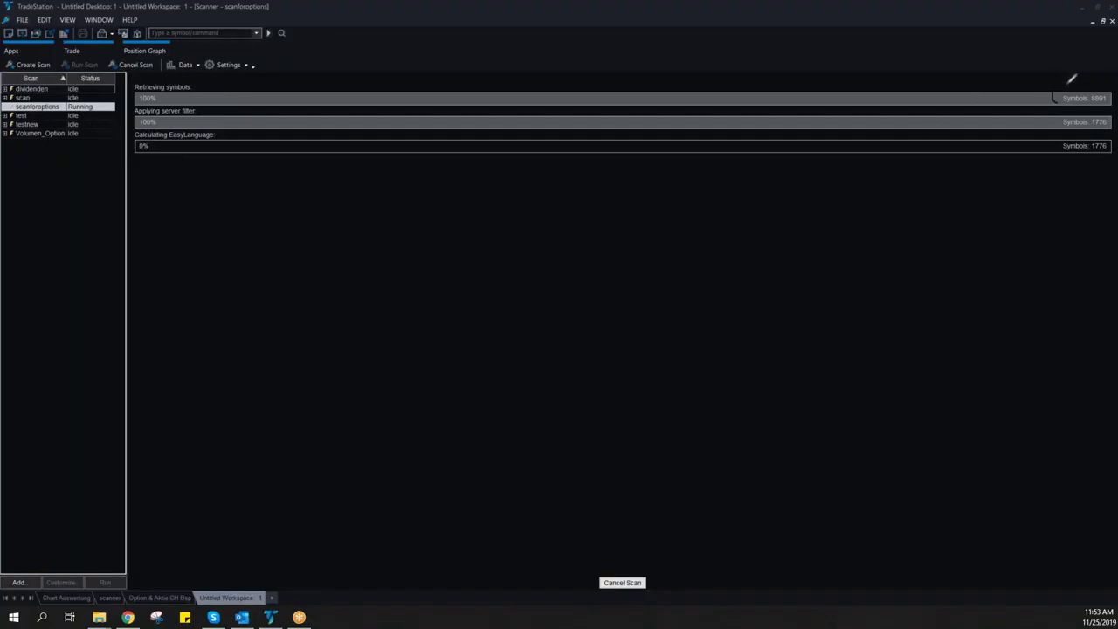
{"action": "mouse_move", "coordinate": [1073, 79]}
{"action": "left_mouse_down"}
{"action": "mouse_move", "coordinate": [1071, 113]}
{"action": "mouse_move", "coordinate": [1113, 105]}
{"action": "mouse_move", "coordinate": [1108, 69]}
{"action": "left_mouse_up"}
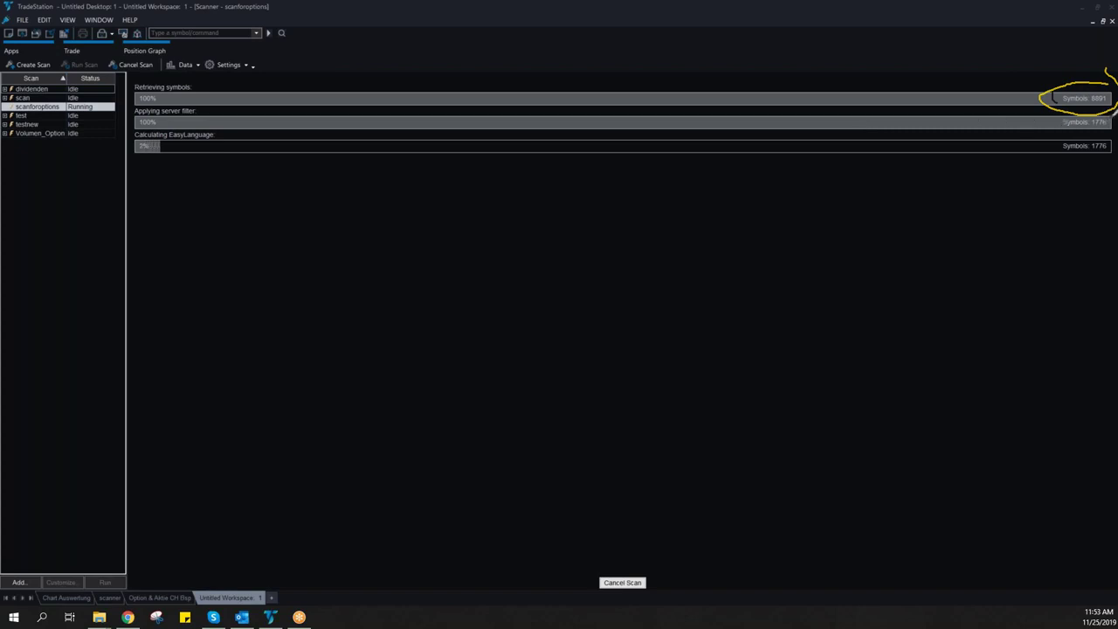
{"action": "mouse_move", "coordinate": [1088, 101]}
{"action": "left_mouse_down"}
{"action": "mouse_move", "coordinate": [1036, 127]}
{"action": "mouse_move", "coordinate": [1113, 131]}
{"action": "left_mouse_up"}
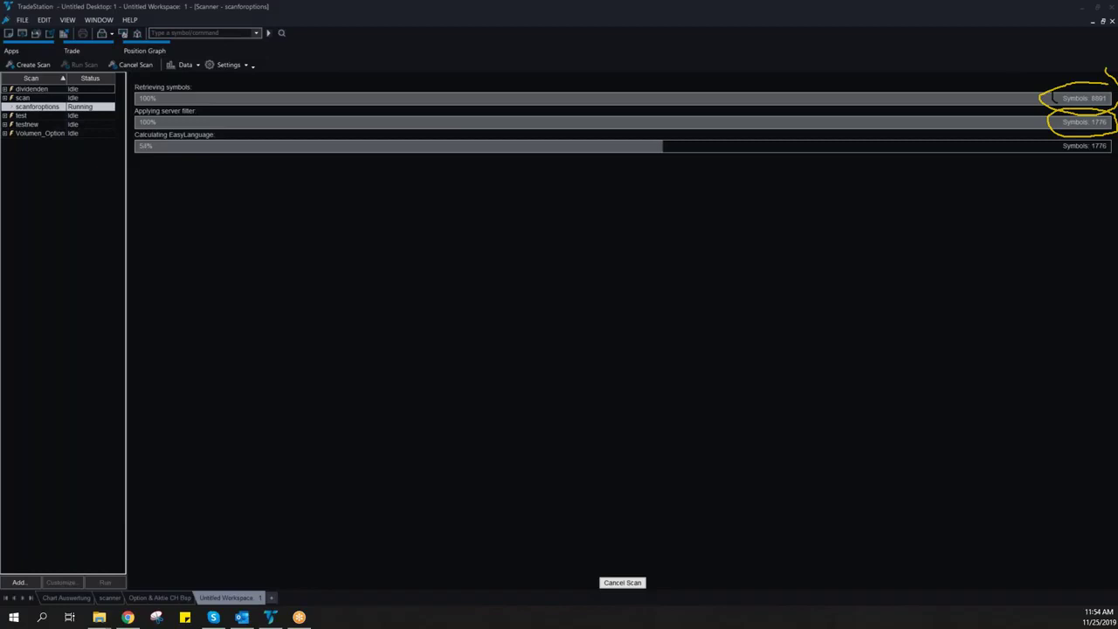
{"action": "key", "text": "Escape"}
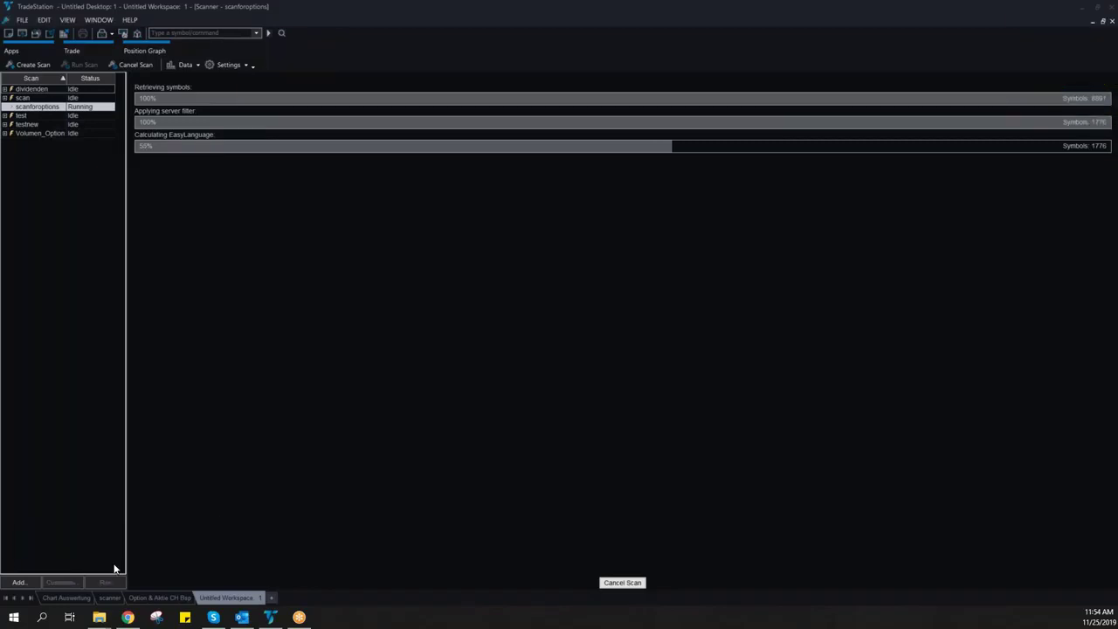
Create the optionstest scan with Exchanges > Stock Options as its symbol universe
{"action": "left_click", "coordinate": [18, 582]}
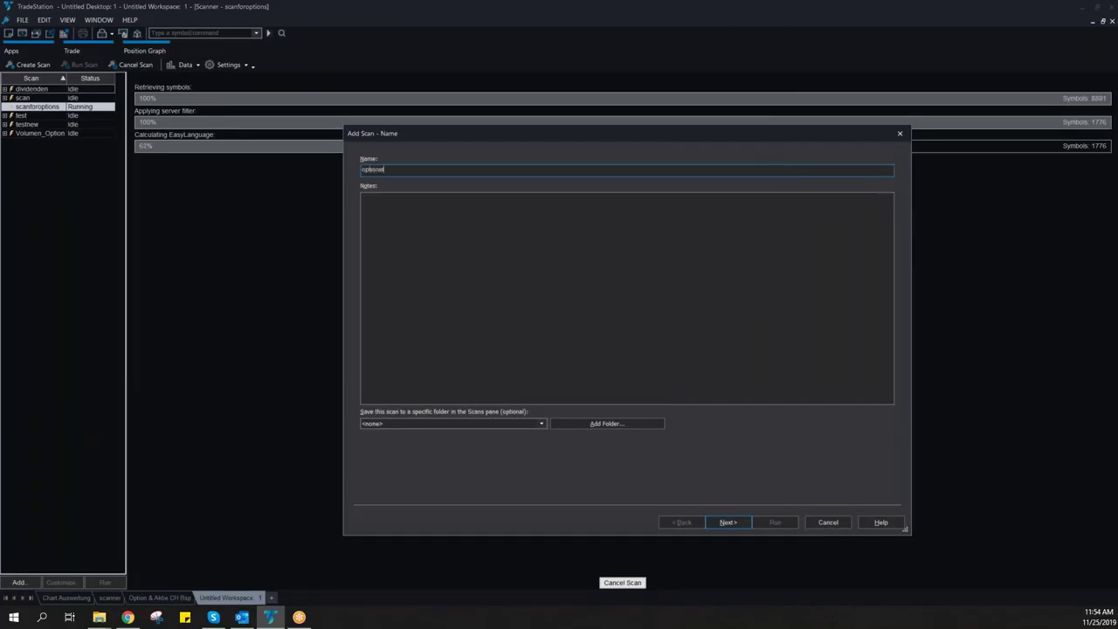
{"action": "left_click", "coordinate": [732, 523]}
{"action": "left_click", "coordinate": [524, 184]}
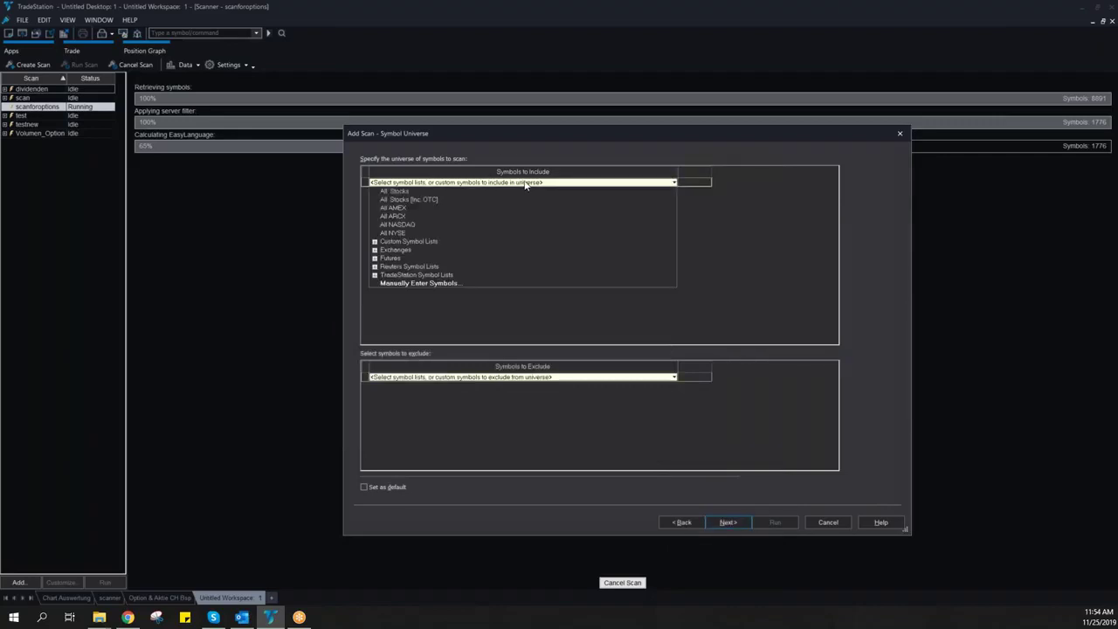
{"action": "left_click", "coordinate": [375, 250]}
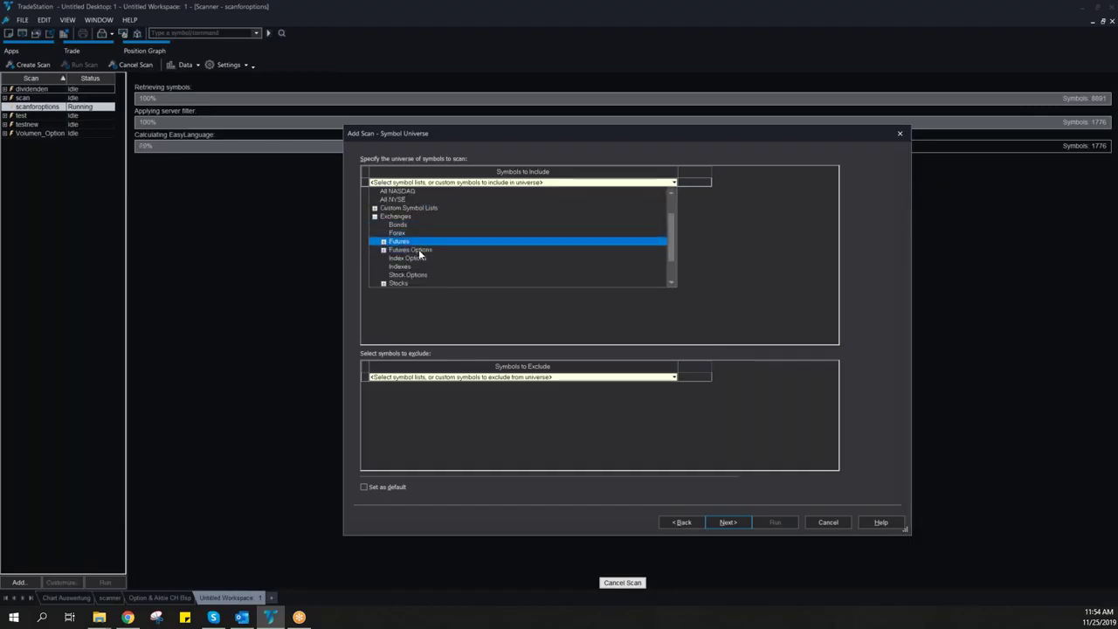
{"action": "left_click", "coordinate": [418, 272]}
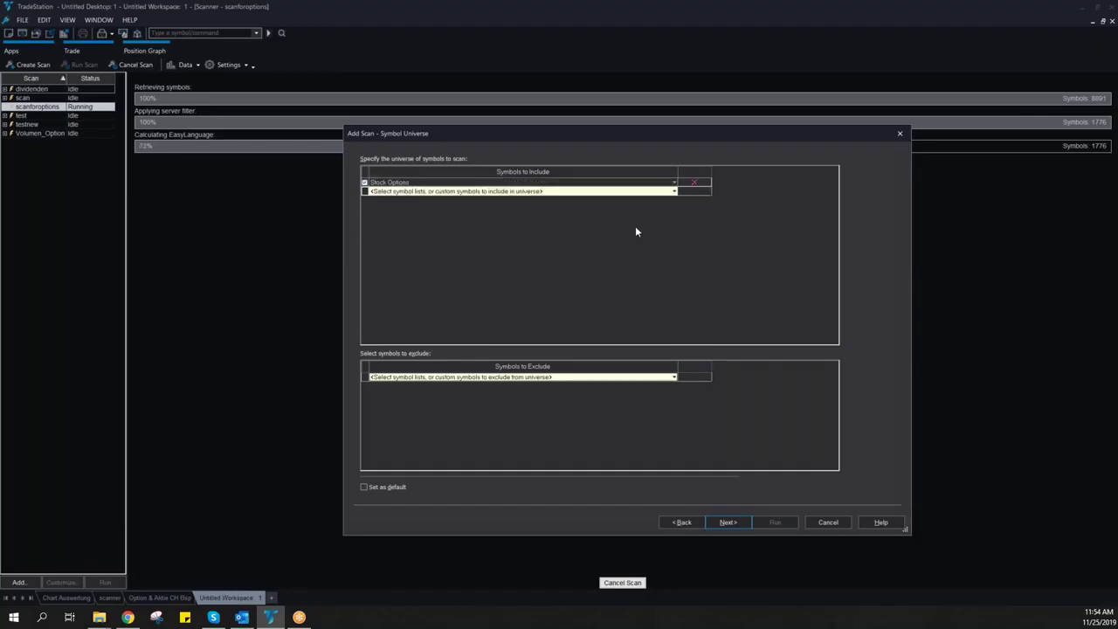
{"action": "left_click", "coordinate": [725, 521]}
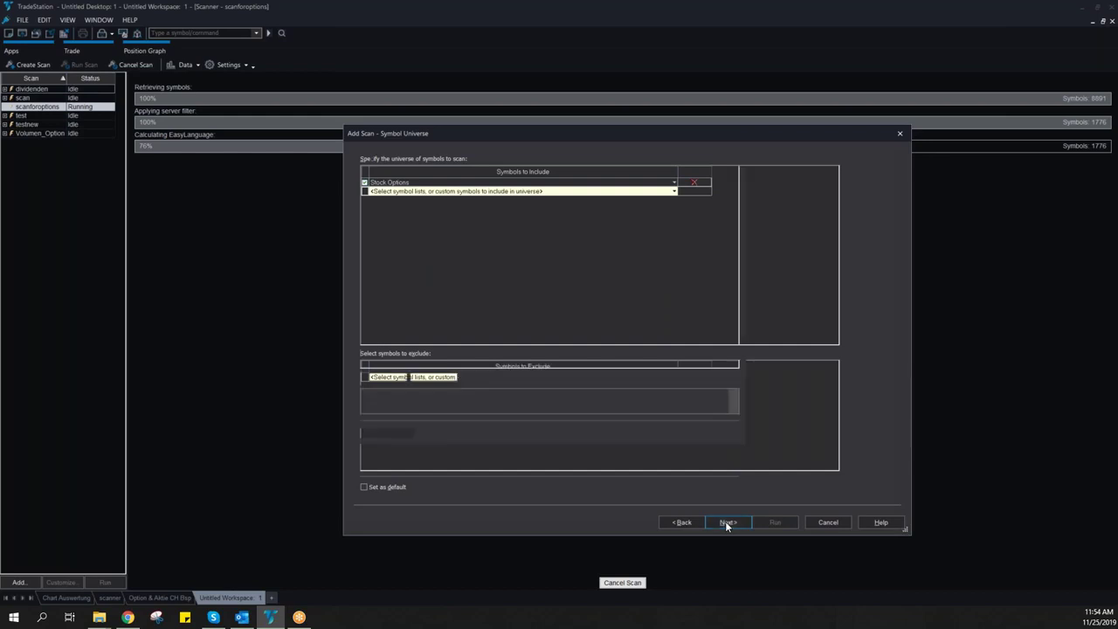
Set the first criterion to Price > Last using the Between operator
{"action": "left_click", "coordinate": [543, 181]}
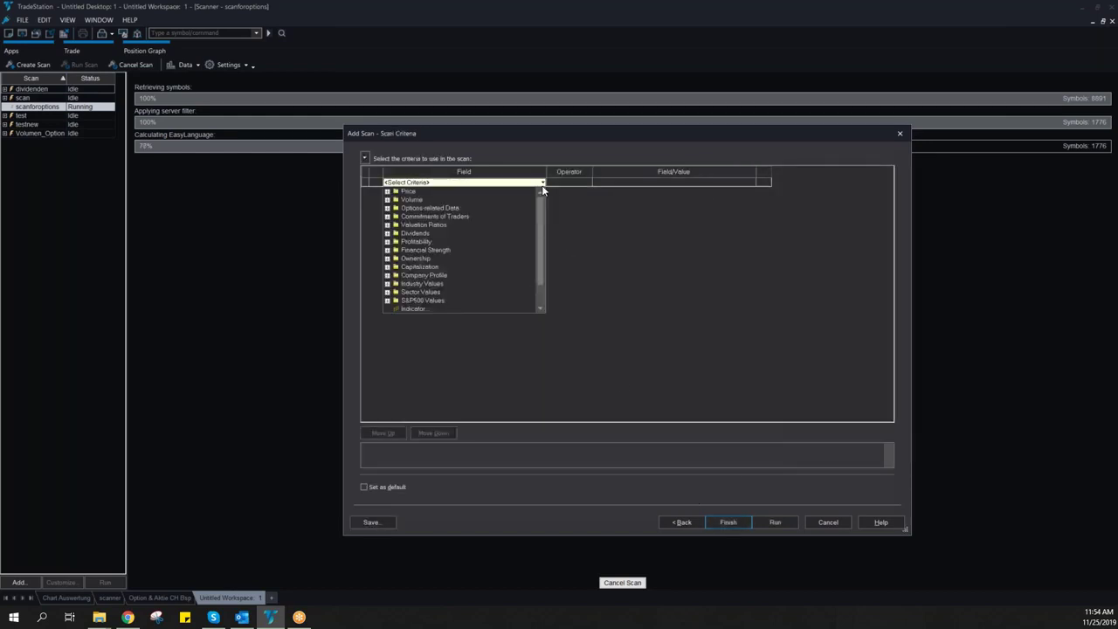
{"action": "left_click", "coordinate": [431, 192]}
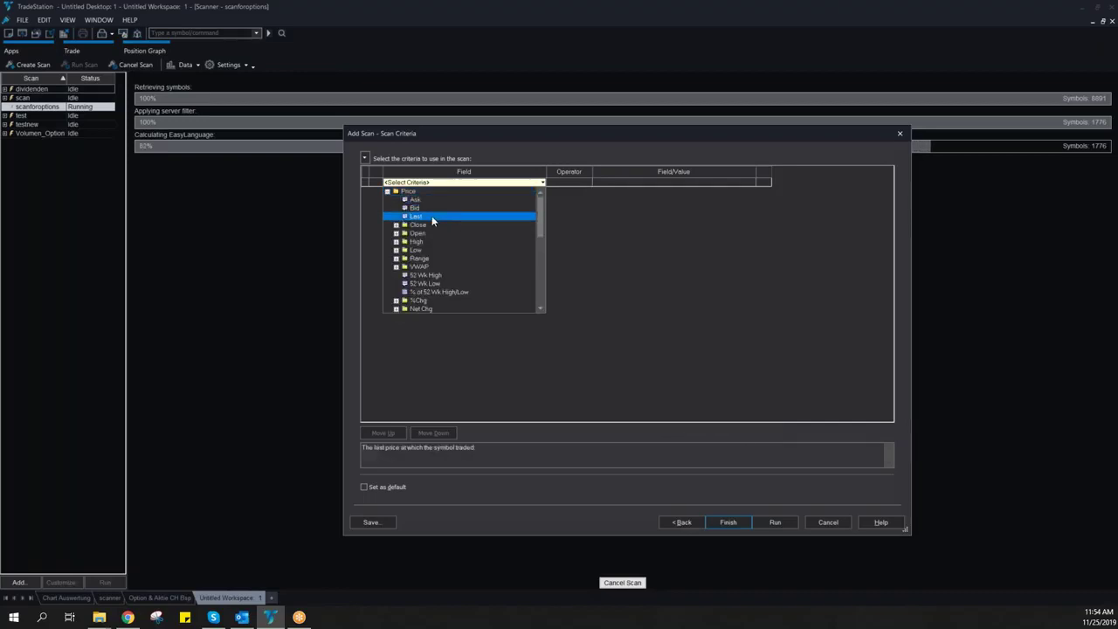
{"action": "left_click", "coordinate": [431, 216]}
{"action": "left_click", "coordinate": [589, 184]}
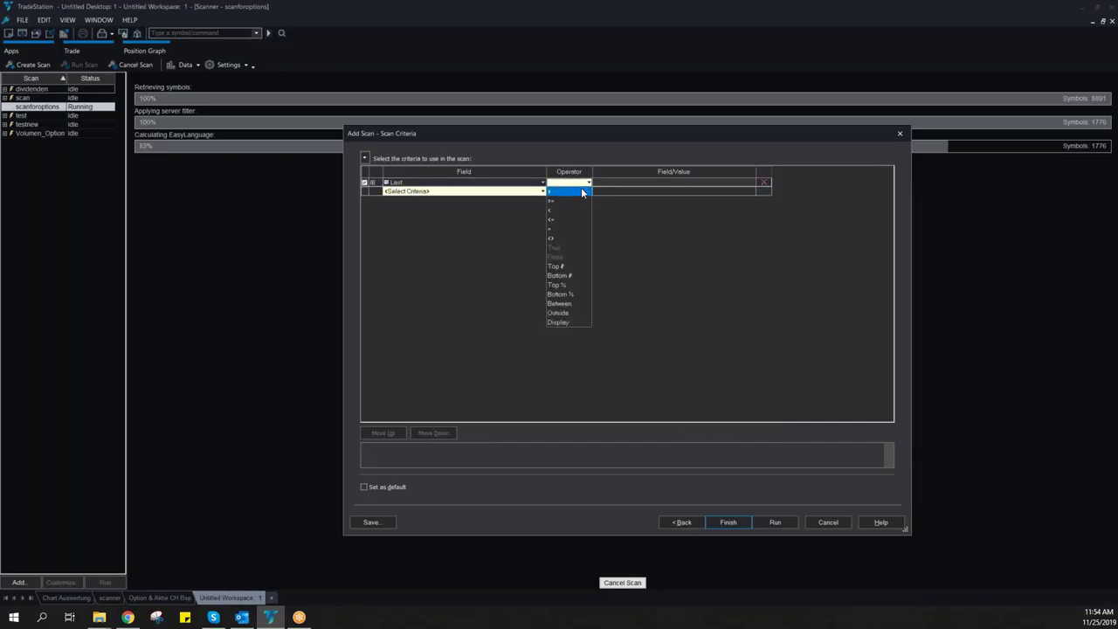
{"action": "left_click", "coordinate": [567, 191]}
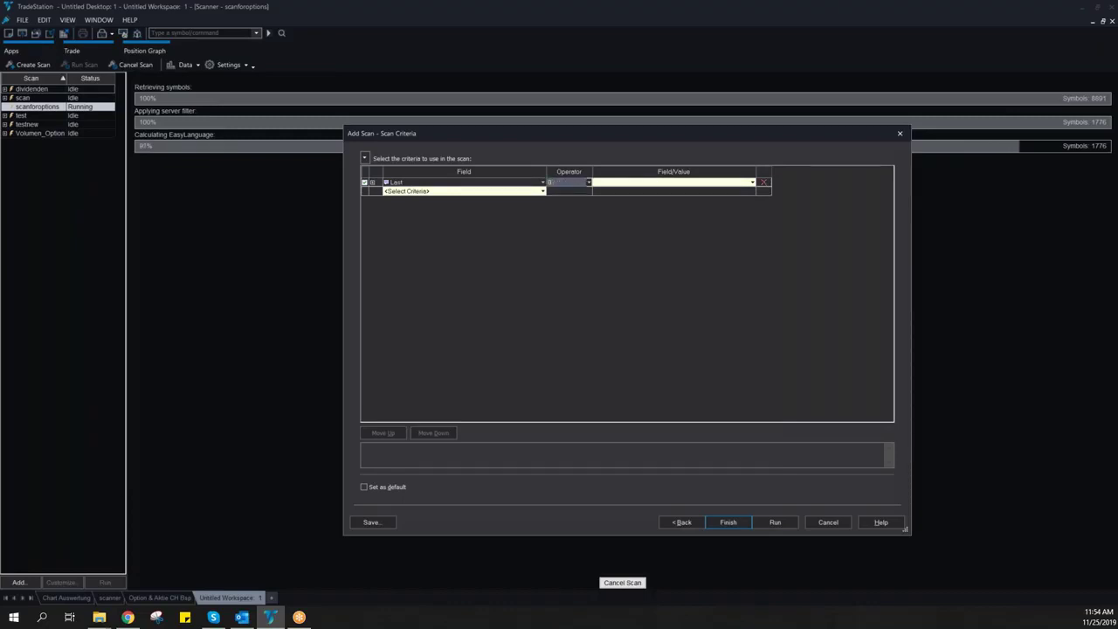
{"action": "left_click", "coordinate": [586, 182]}
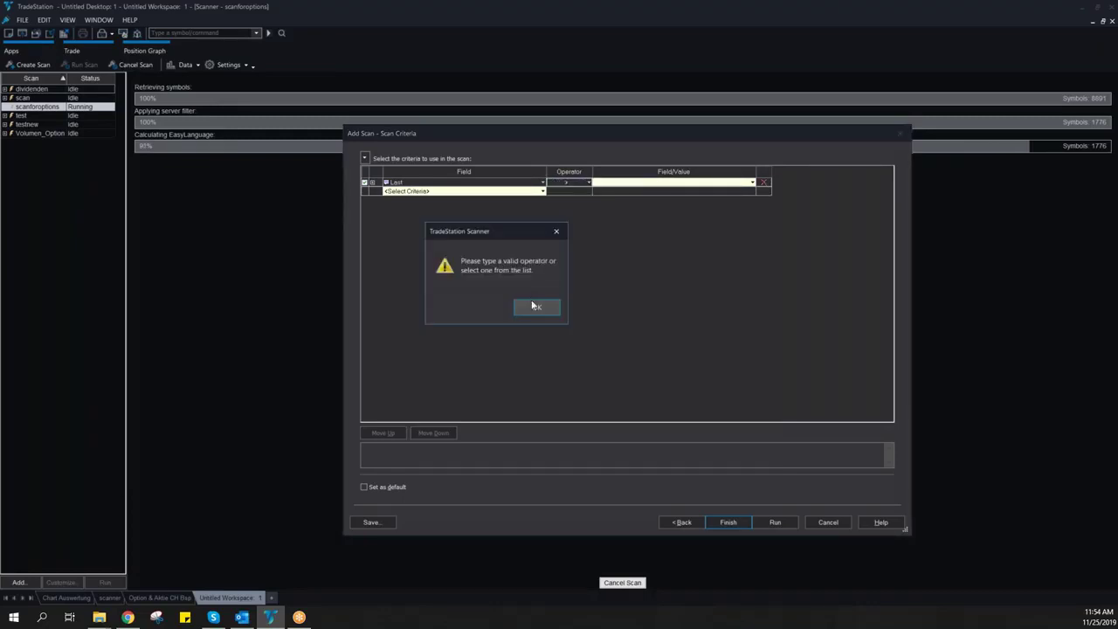
{"action": "left_click", "coordinate": [533, 307]}
{"action": "left_click", "coordinate": [587, 182]}
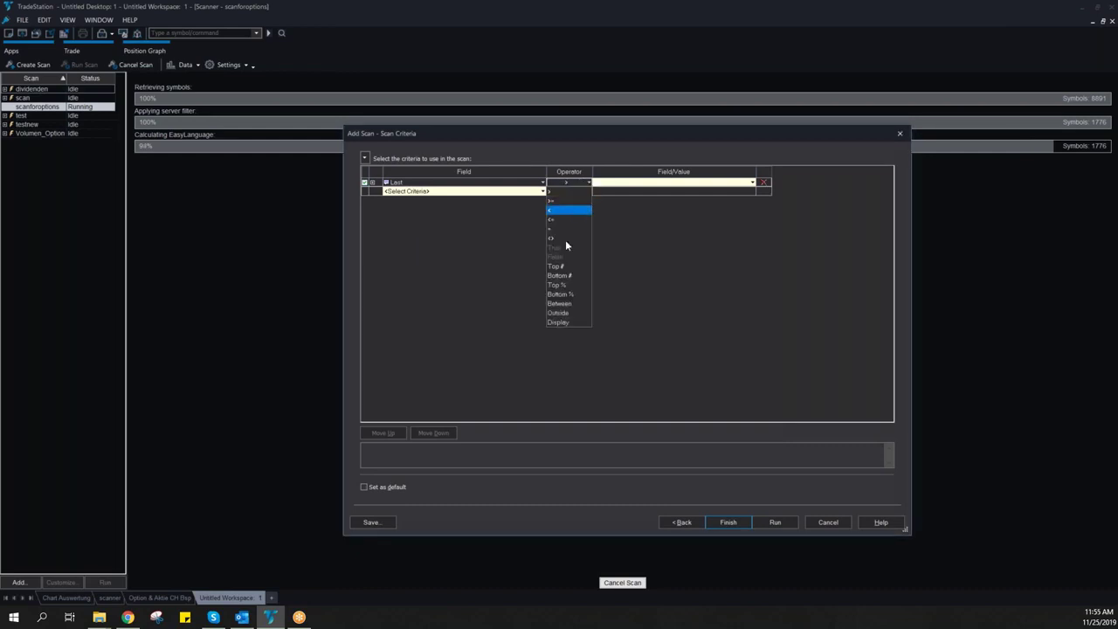
{"action": "left_click", "coordinate": [563, 303]}
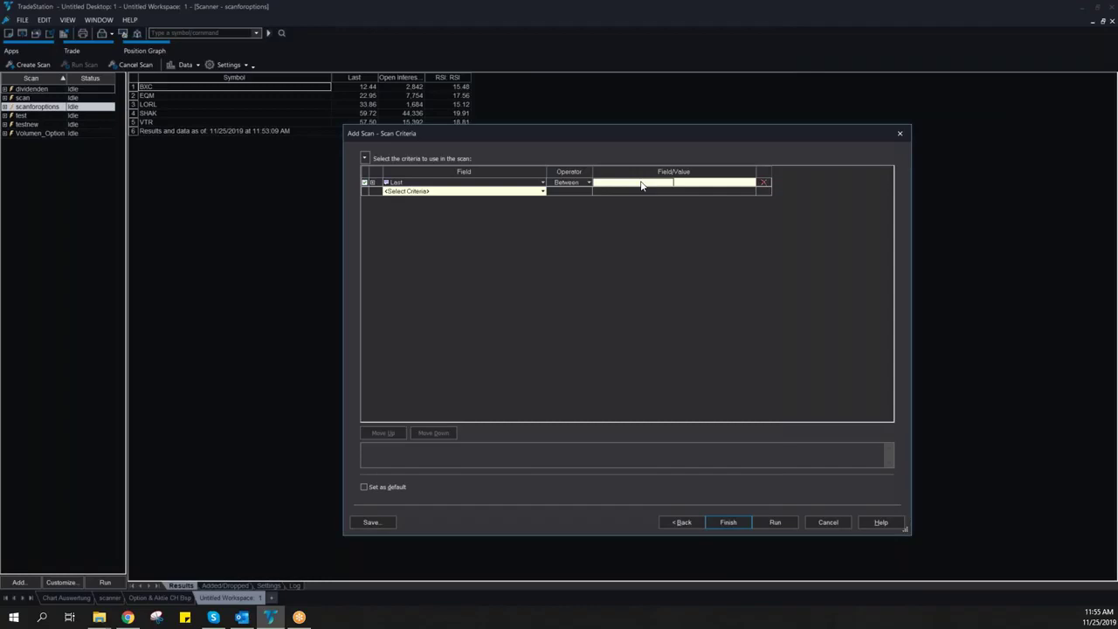
Enter 0.15 and 5 as the Last price range bounds
{"action": "left_click", "coordinate": [641, 184]}
{"action": "type", "text": ".15"}
{"action": "left_click", "coordinate": [687, 183]}
{"action": "type", "text": "5"}
{"action": "left_click", "coordinate": [525, 212]}
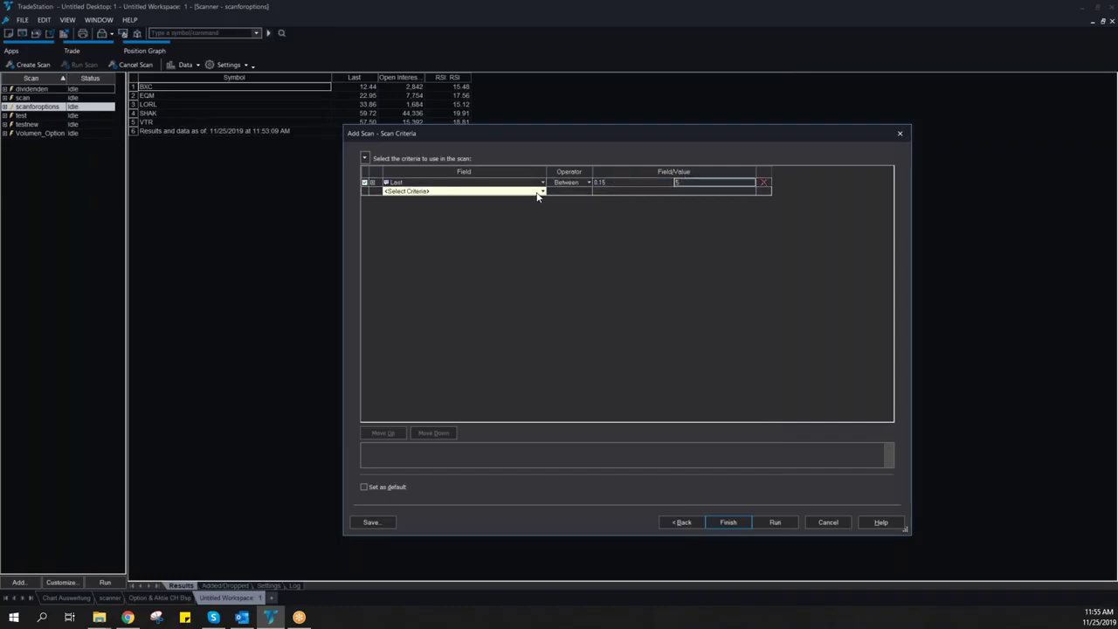
Add Options-related Data > Open Interest-Calls & Puts as the second criterion
{"action": "left_click", "coordinate": [542, 192]}
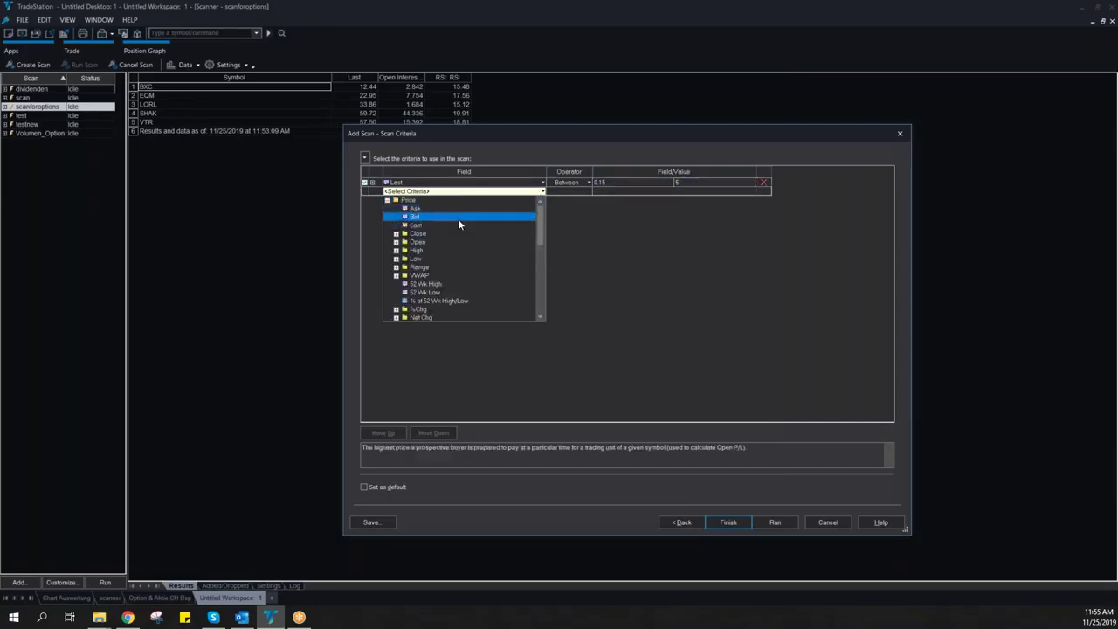
{"action": "left_click", "coordinate": [390, 201]}
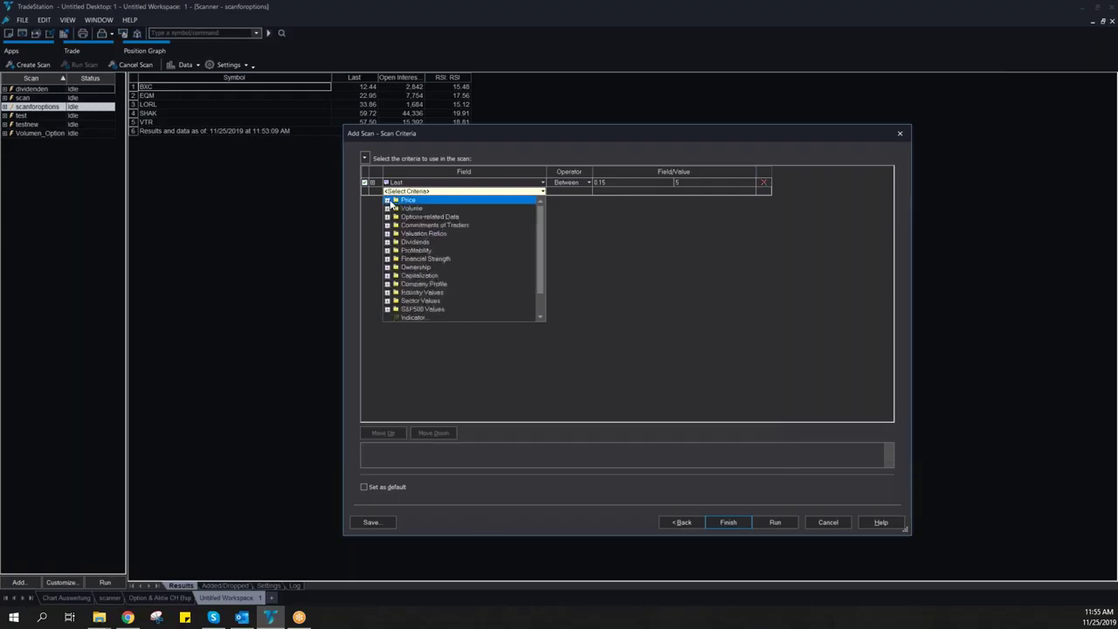
{"action": "left_click", "coordinate": [396, 216]}
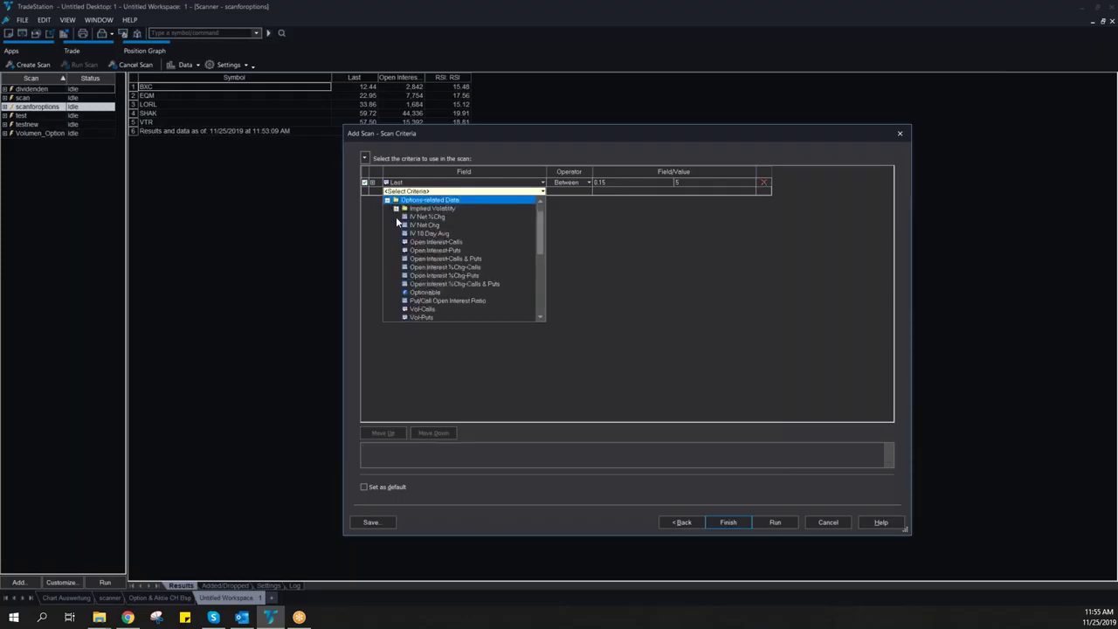
{"action": "left_click", "coordinate": [480, 259]}
Require Open Interest-Calls & Puts to be greater than 100
{"action": "left_click", "coordinate": [588, 194]}
{"action": "left_click", "coordinate": [586, 204]}
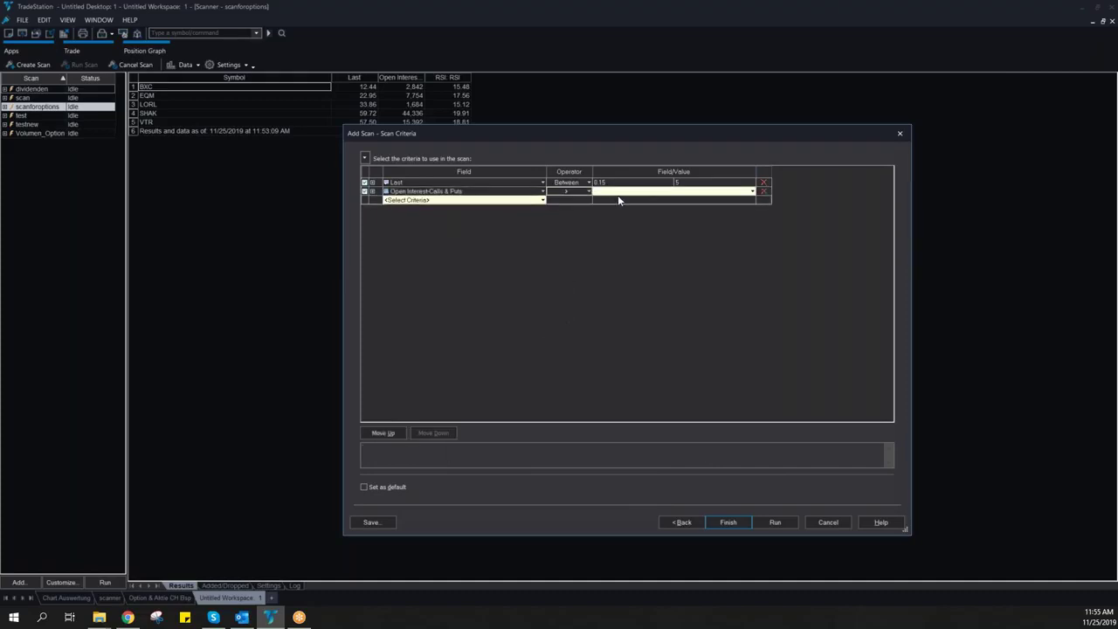
{"action": "type", "text": "5"}
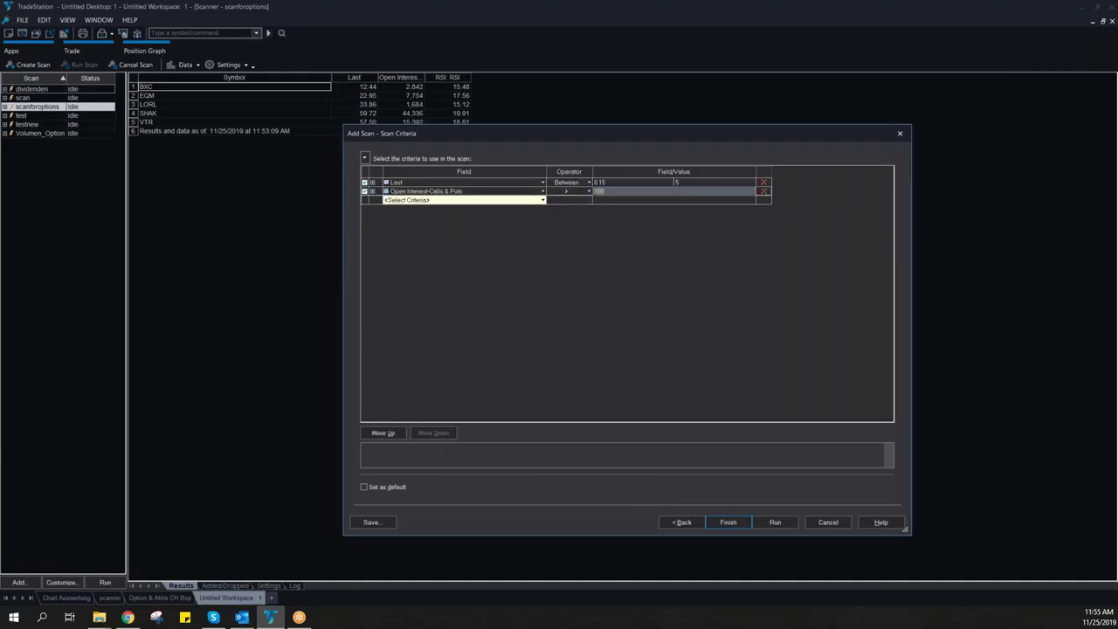
{"action": "left_click", "coordinate": [543, 200]}
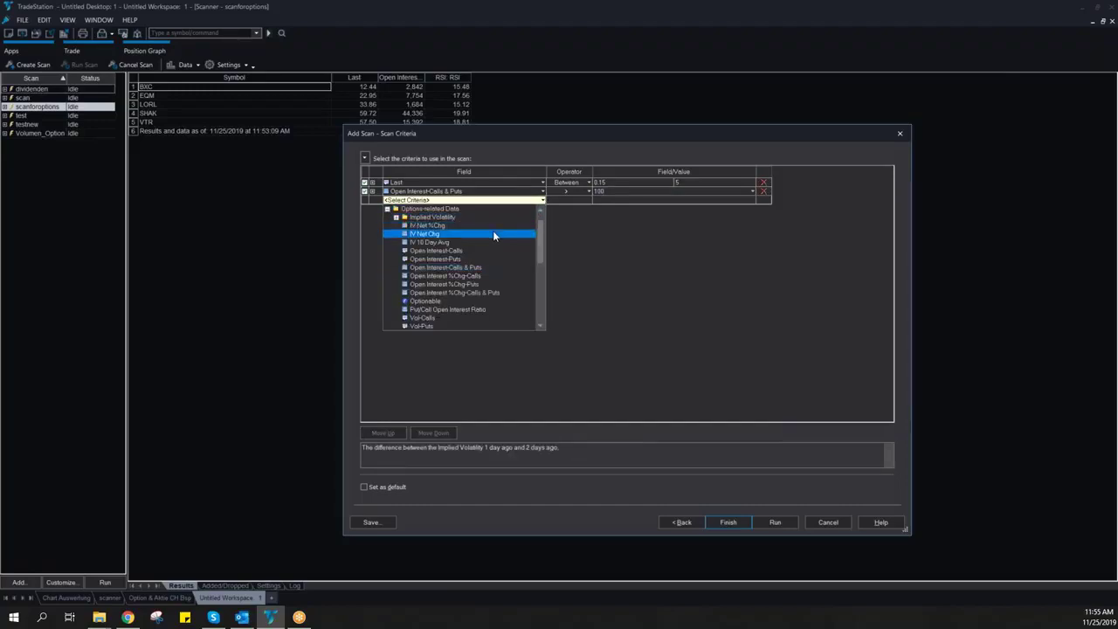
Add Implied Volatility > IV (Today) greater than 0.6 and run the optionstest scan
{"action": "left_click", "coordinate": [395, 216]}
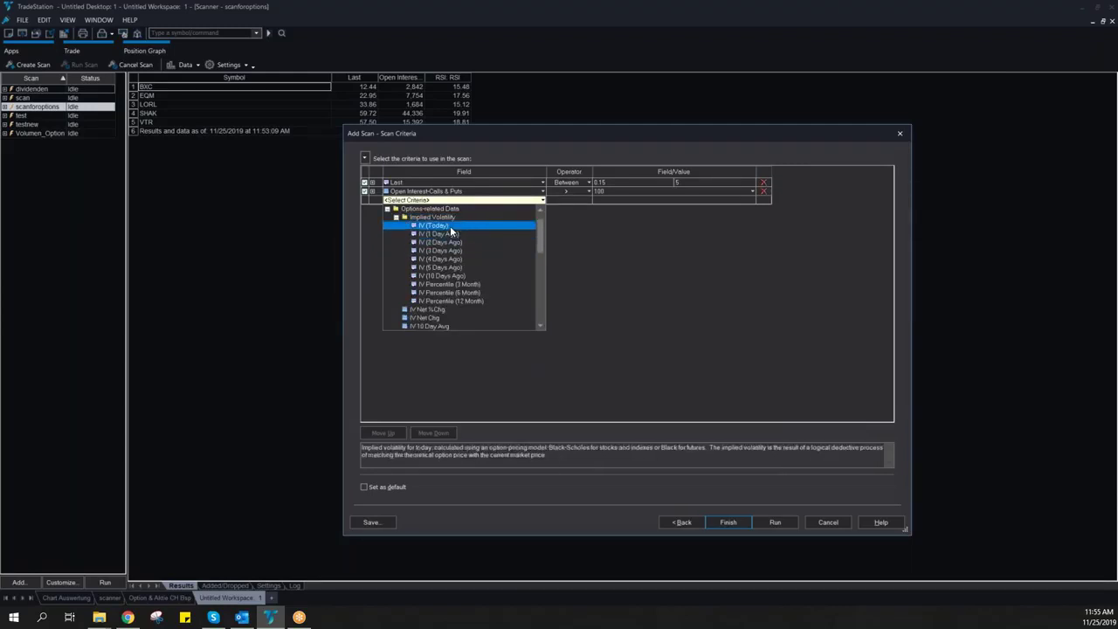
{"action": "left_click", "coordinate": [451, 225]}
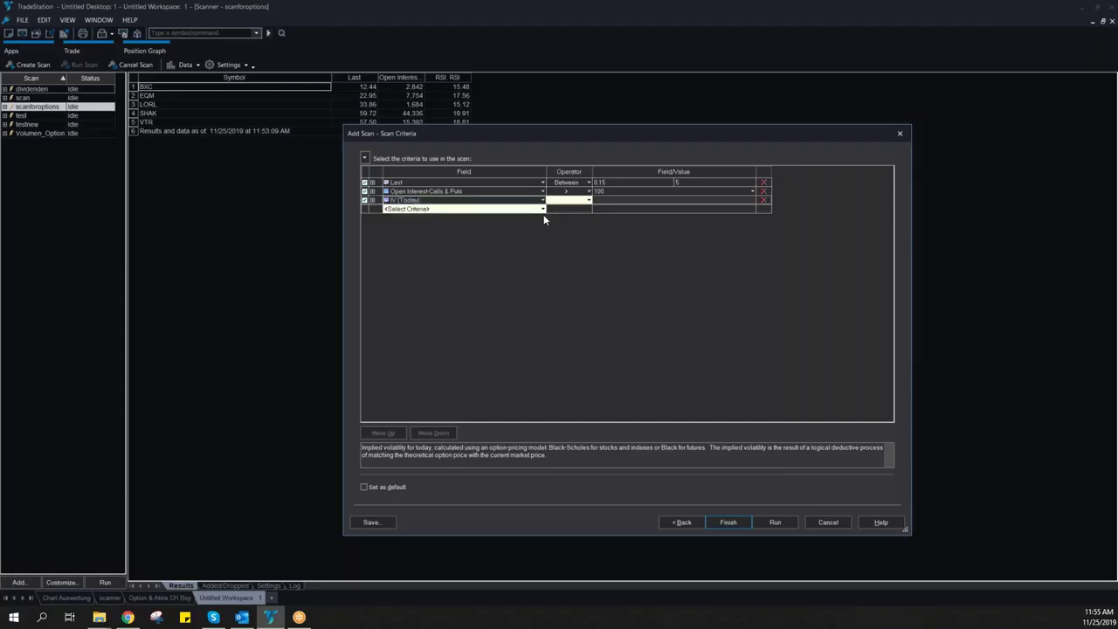
{"action": "left_click", "coordinate": [588, 201]}
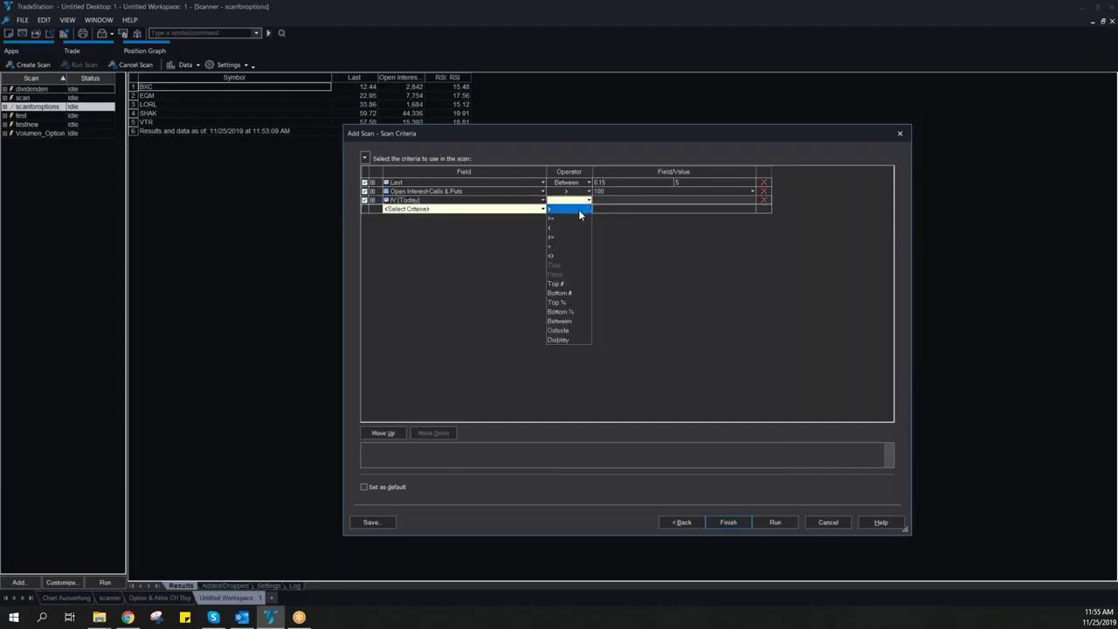
{"action": "left_click", "coordinate": [574, 210]}
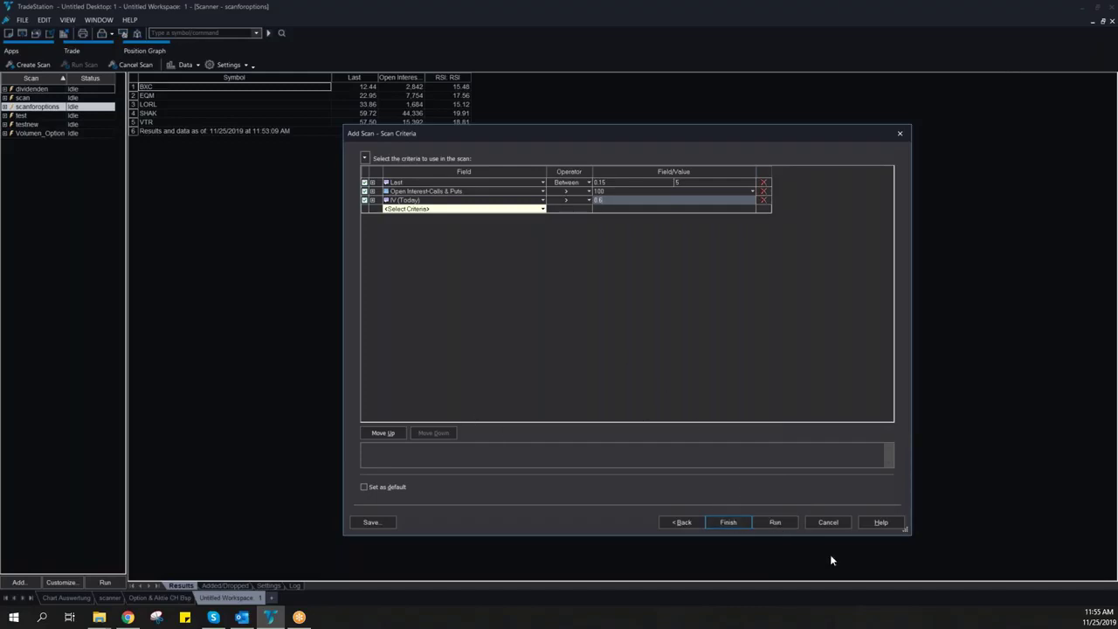
{"action": "left_click", "coordinate": [775, 522]}
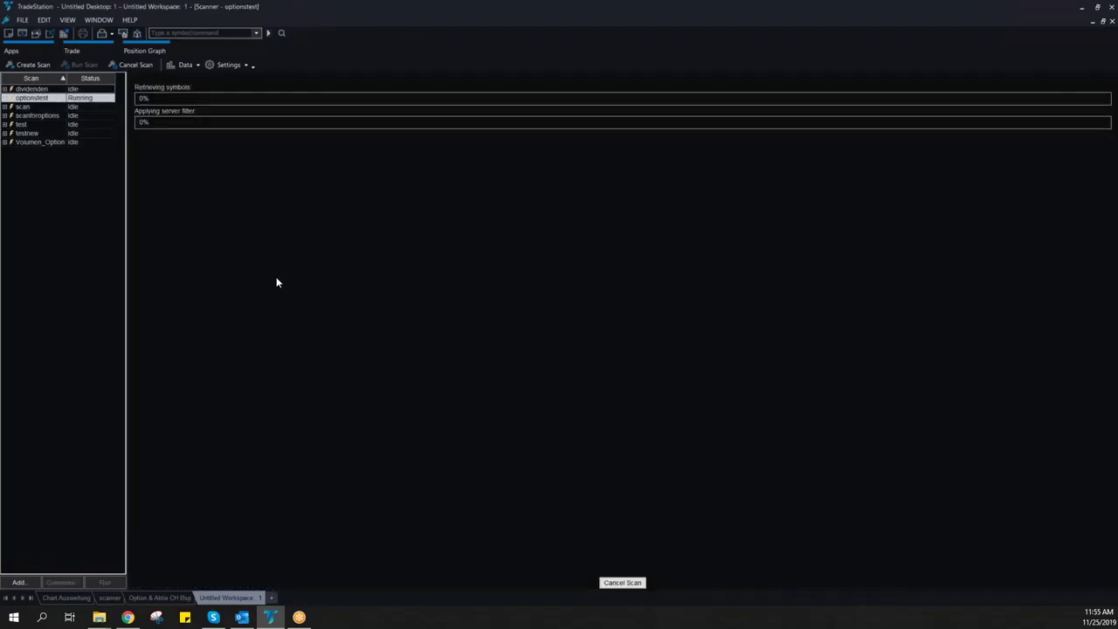
Browse the saved scans' results to scanforoptions and float its scanner window
{"action": "left_click", "coordinate": [37, 126]}
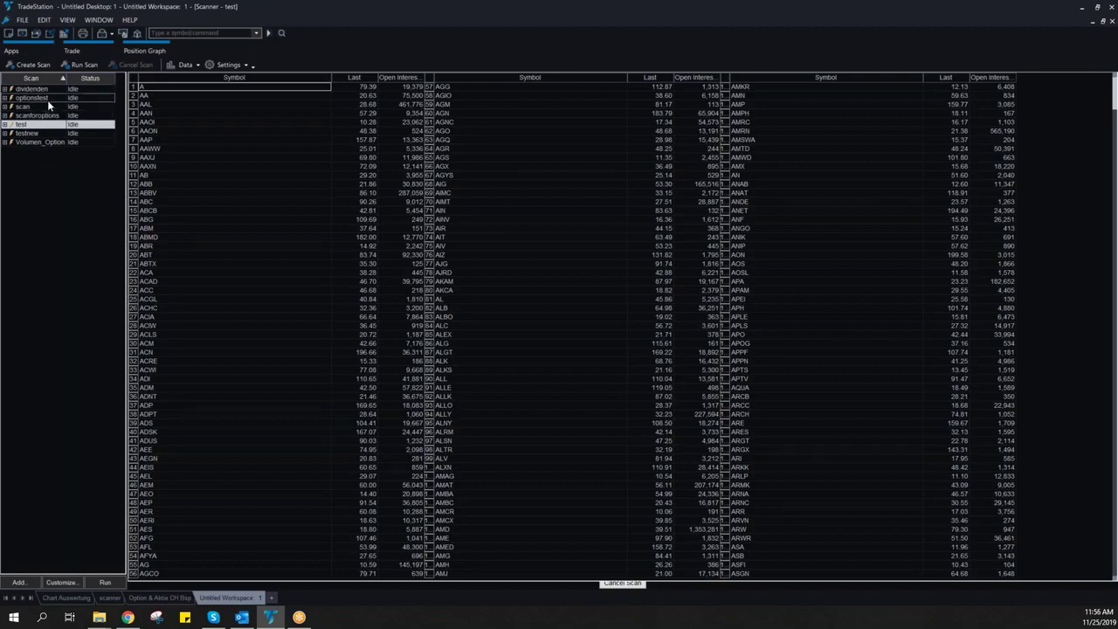
{"action": "left_click", "coordinate": [44, 142]}
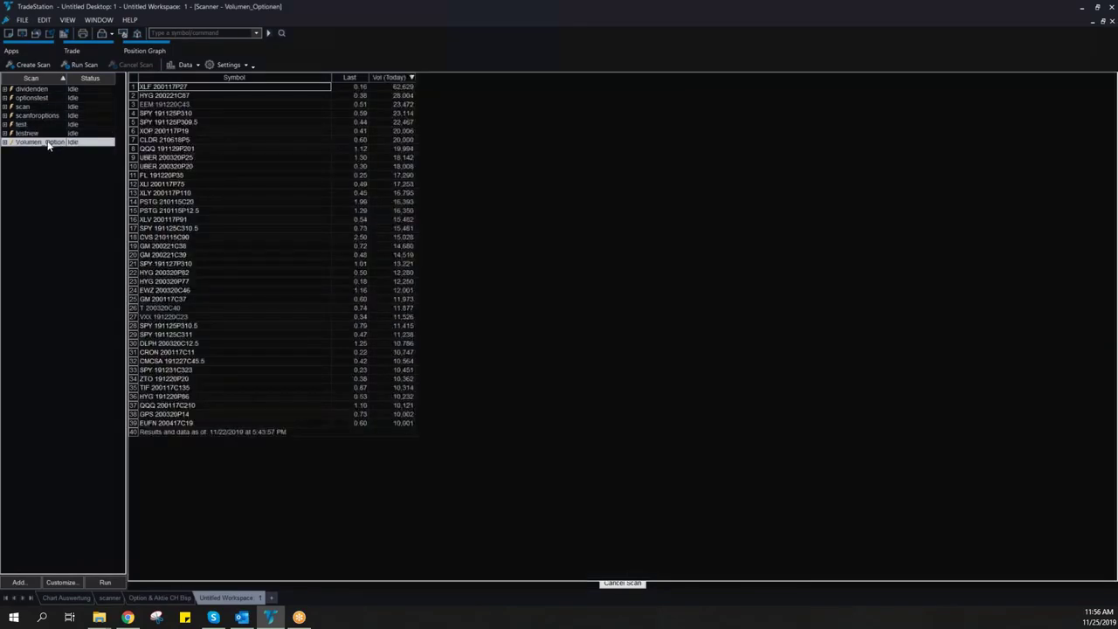
{"action": "left_click", "coordinate": [43, 98]}
{"action": "left_click", "coordinate": [40, 107]}
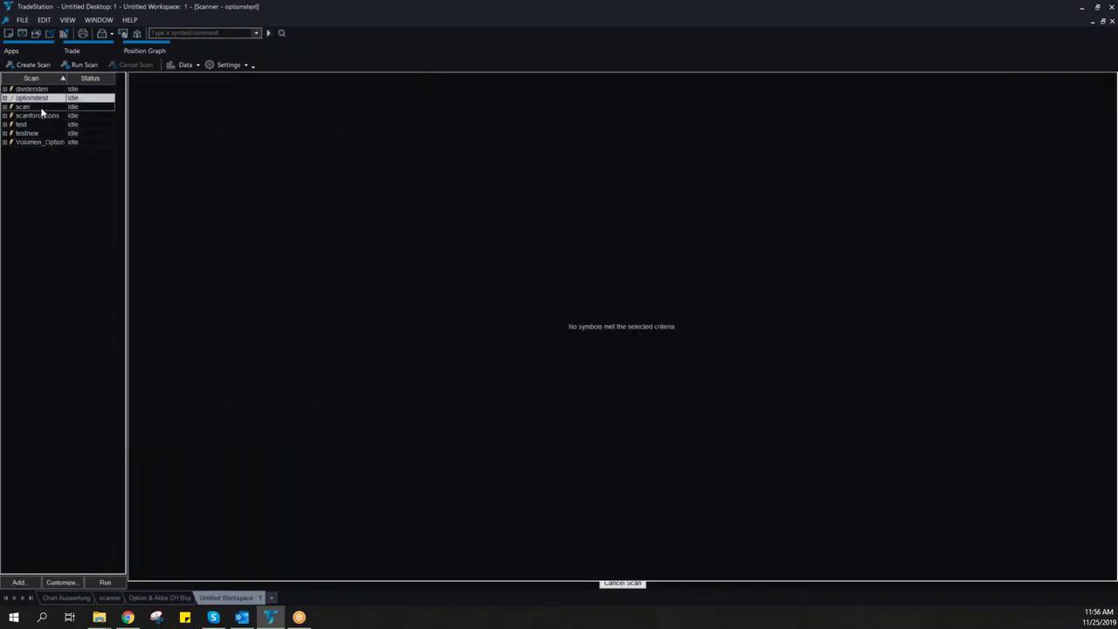
{"action": "left_click", "coordinate": [39, 116]}
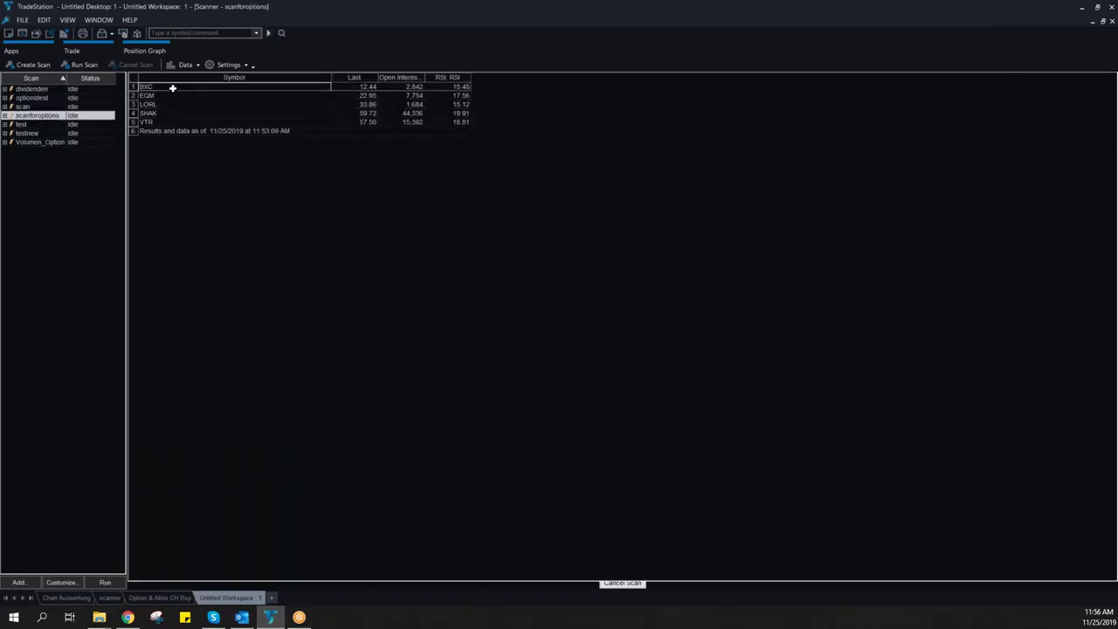
{"action": "left_click_drag", "start_coordinate": [170, 92], "coordinate": [220, 87]}
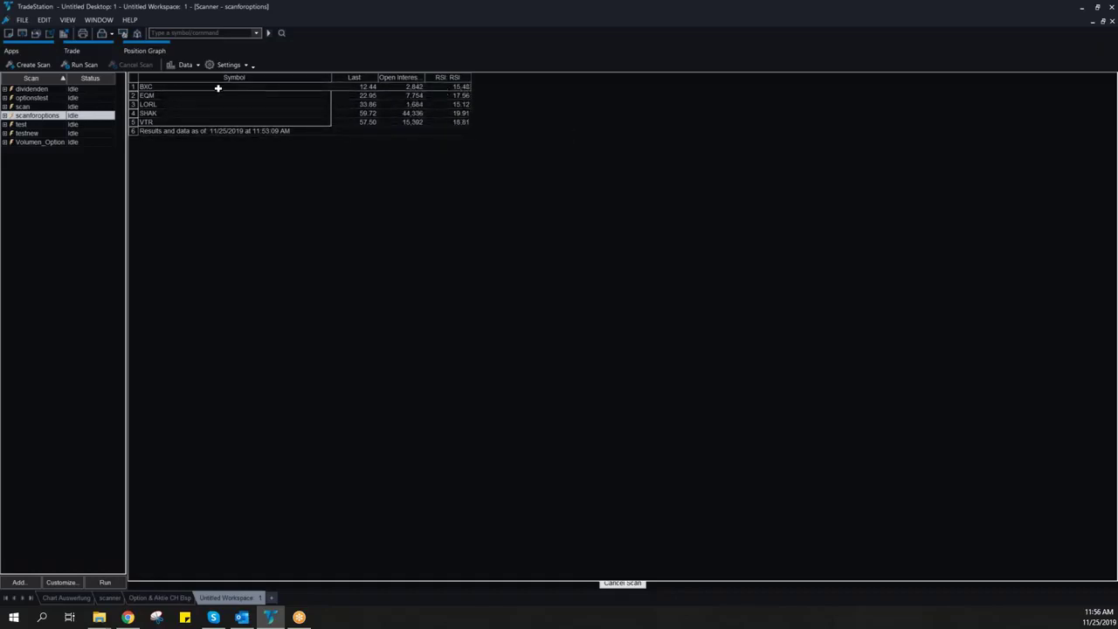
{"action": "left_click", "coordinate": [1103, 20]}
Link the scanner with the Green Global Symbol Link and load EQM's chart
{"action": "left_click", "coordinate": [511, 67]}
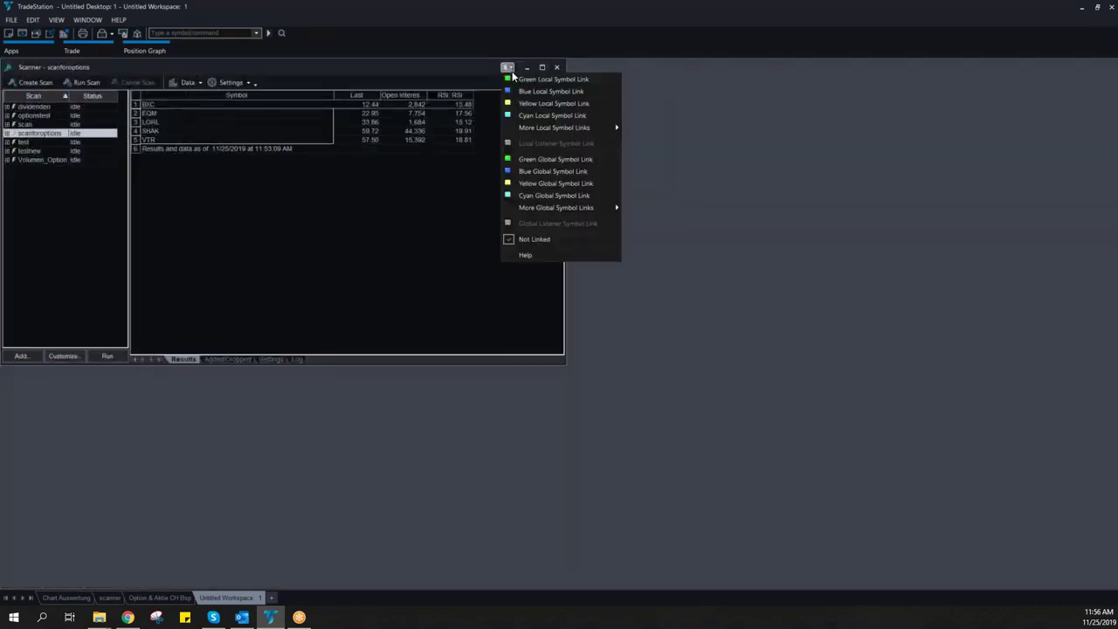
{"action": "left_click", "coordinate": [539, 161]}
{"action": "left_click", "coordinate": [186, 110]}
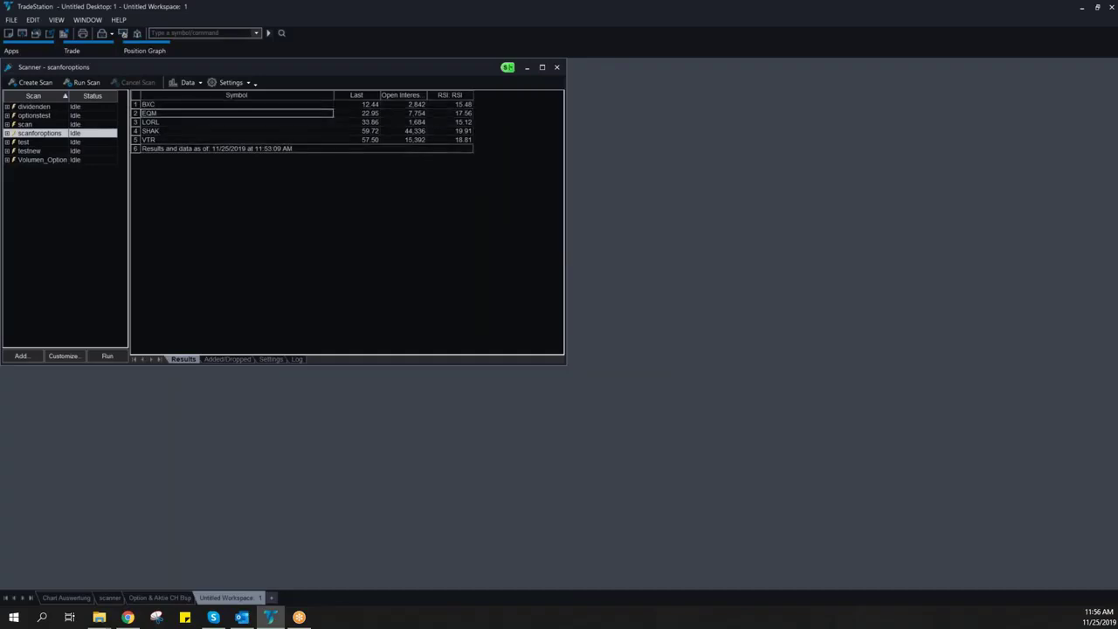
{"action": "left_click", "coordinate": [160, 598]}
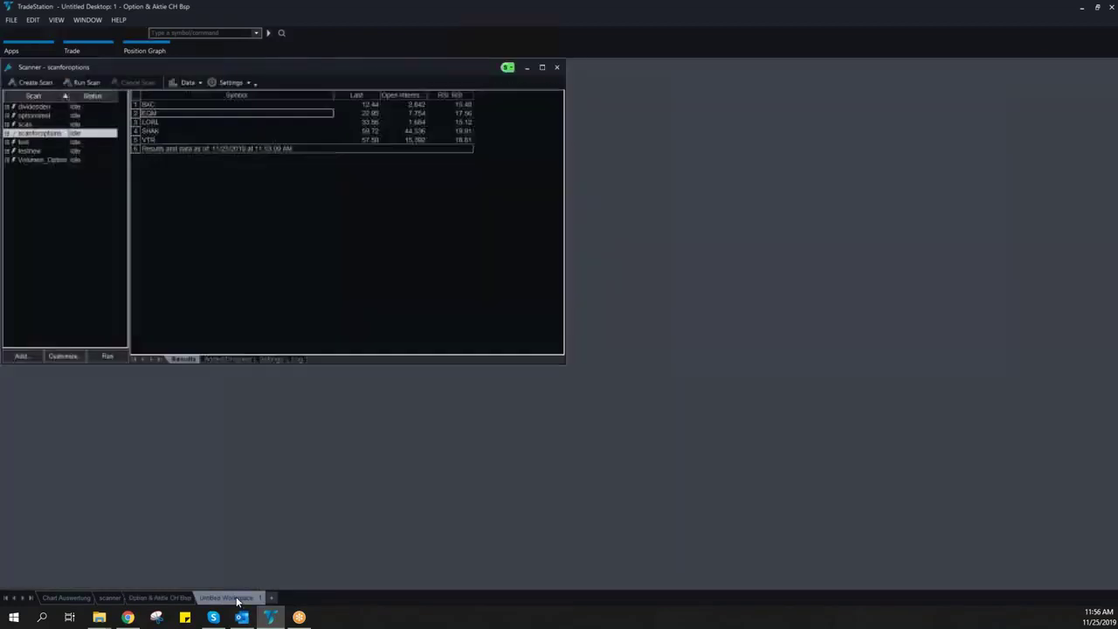
Load LORL's daily chart, enlarge the chart panel, and return to the scanner workspace
{"action": "left_click", "coordinate": [226, 597]}
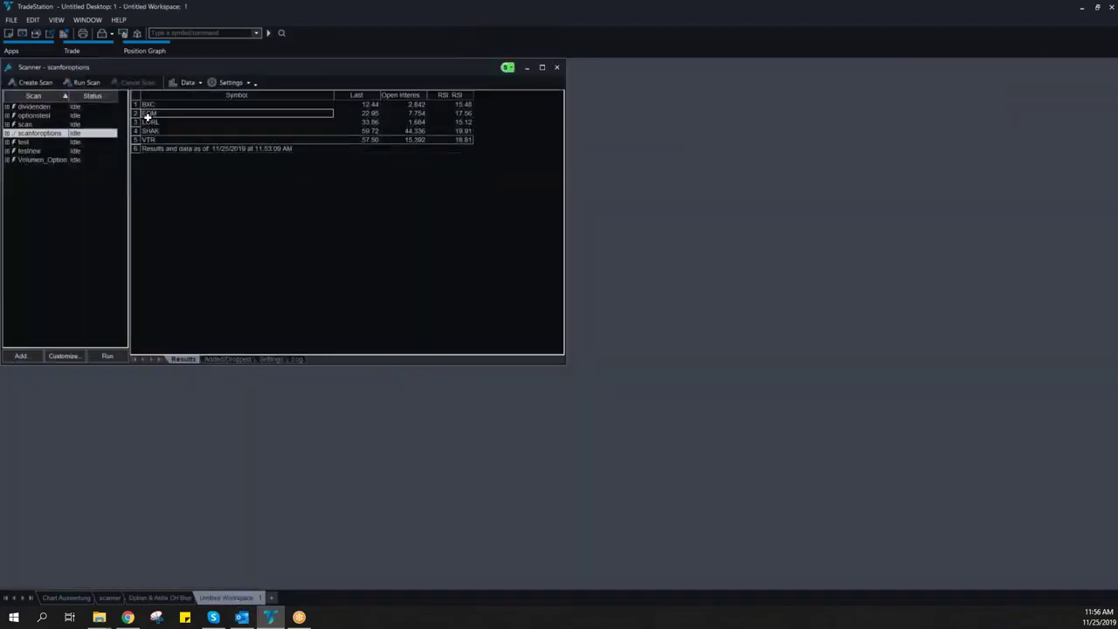
{"action": "left_click", "coordinate": [157, 122]}
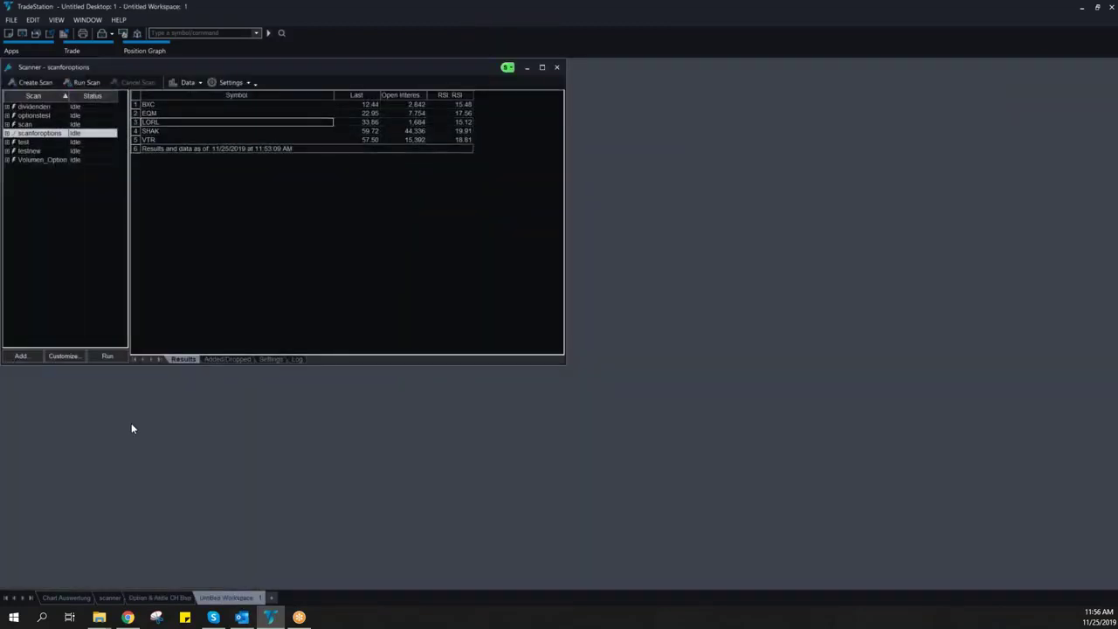
{"action": "left_click", "coordinate": [158, 598]}
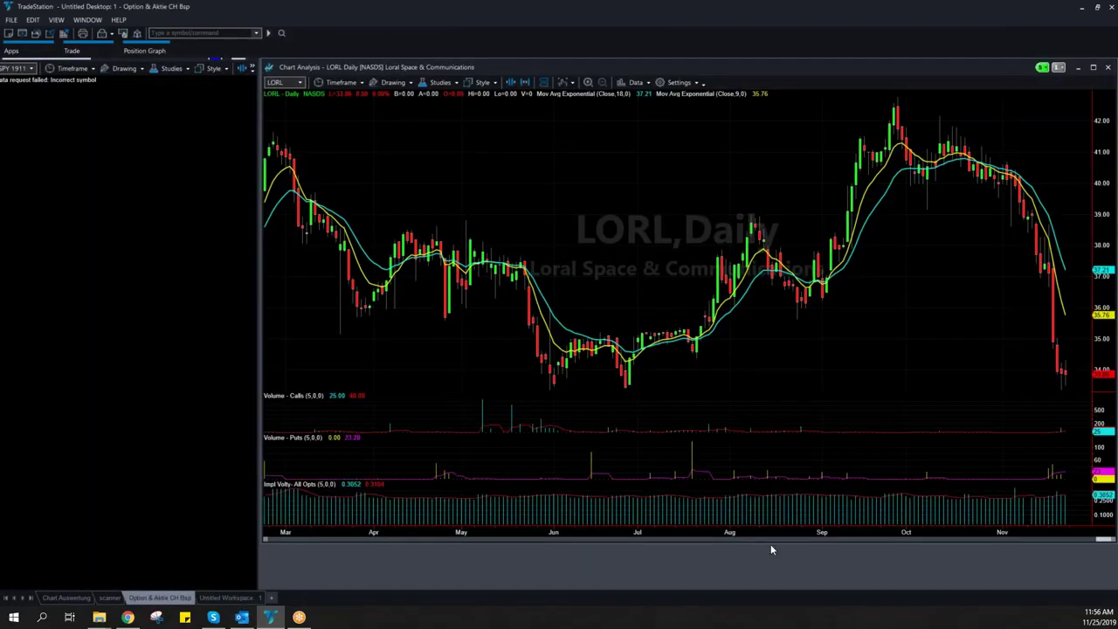
{"action": "left_click_drag", "start_coordinate": [771, 549], "coordinate": [768, 589]}
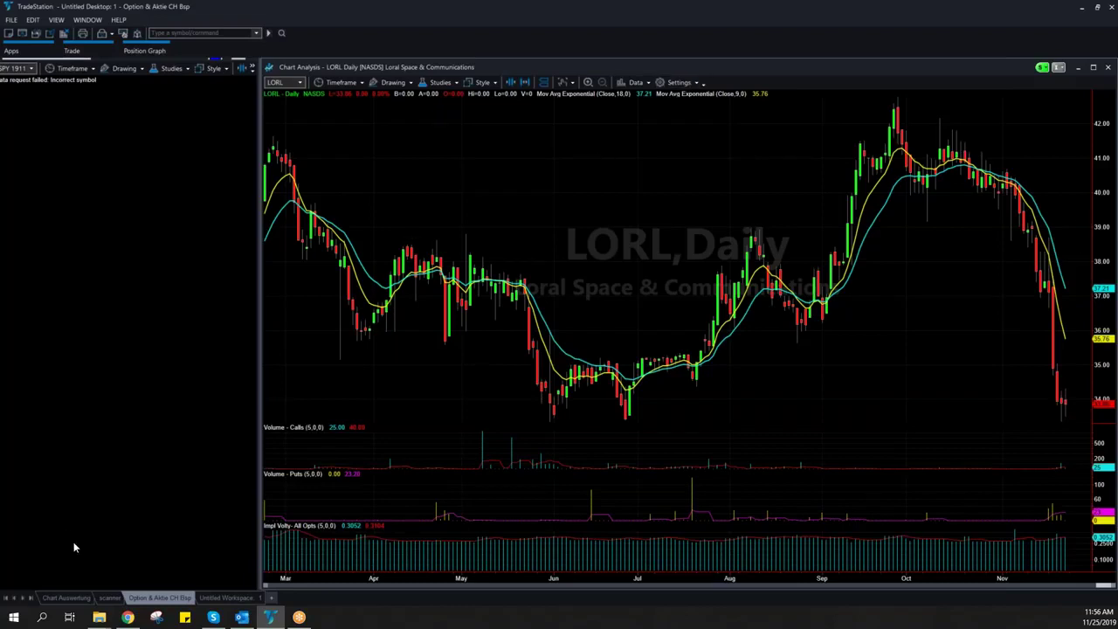
{"action": "left_click", "coordinate": [105, 598]}
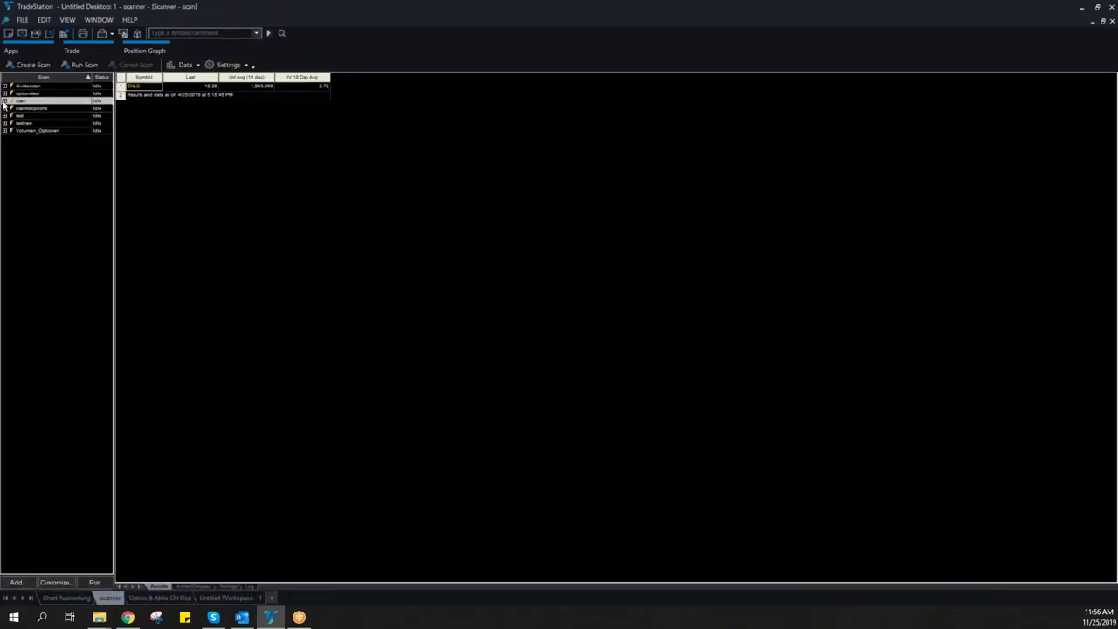
Show the optionstest scan results and expand its list of dated runs
{"action": "left_click", "coordinate": [4, 101]}
{"action": "left_click", "coordinate": [4, 101]}
{"action": "left_click", "coordinate": [7, 94]}
{"action": "left_click", "coordinate": [6, 93]}
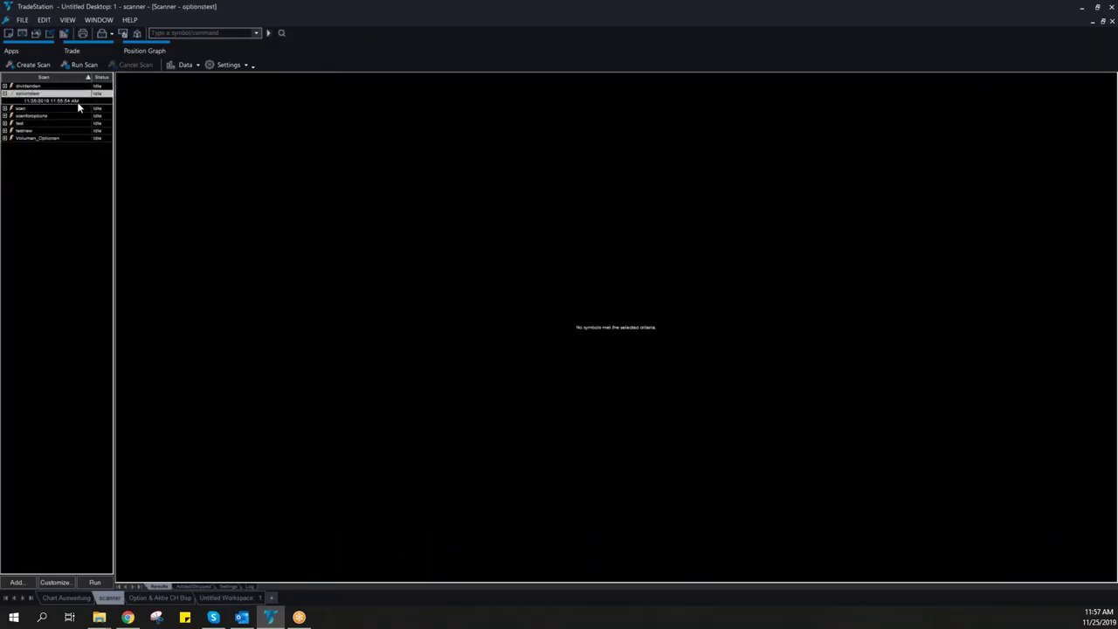
Load the Volumen_Optionen option results, browse its past run dates, then collapse the list
{"action": "left_click", "coordinate": [6, 138]}
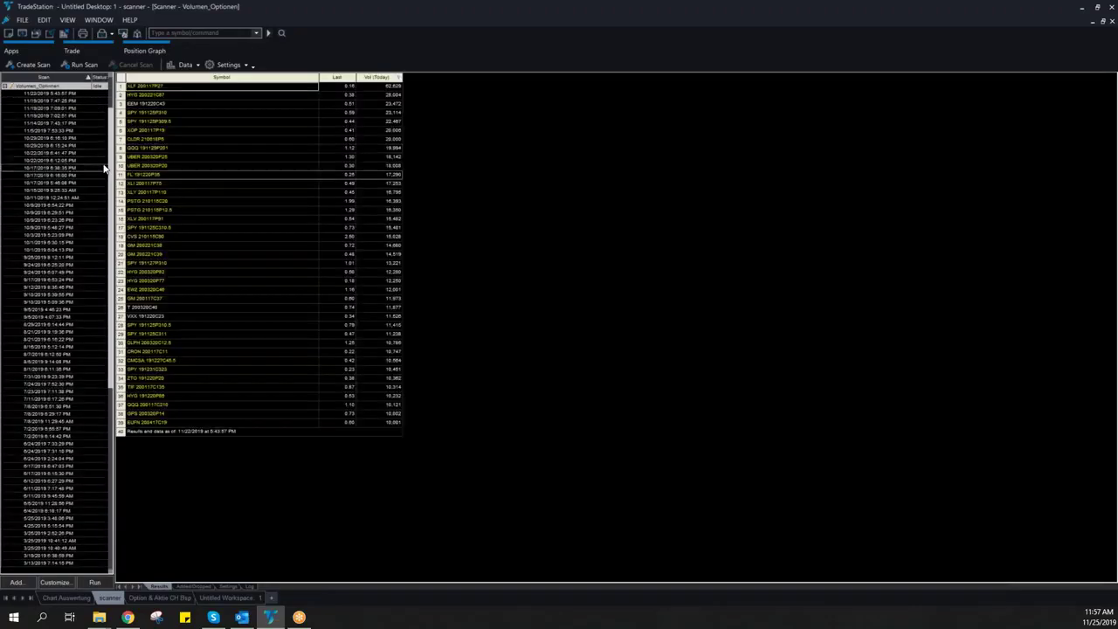
{"action": "scroll", "coordinate": [114, 161], "scroll_direction": "up", "scroll_amount": 1}
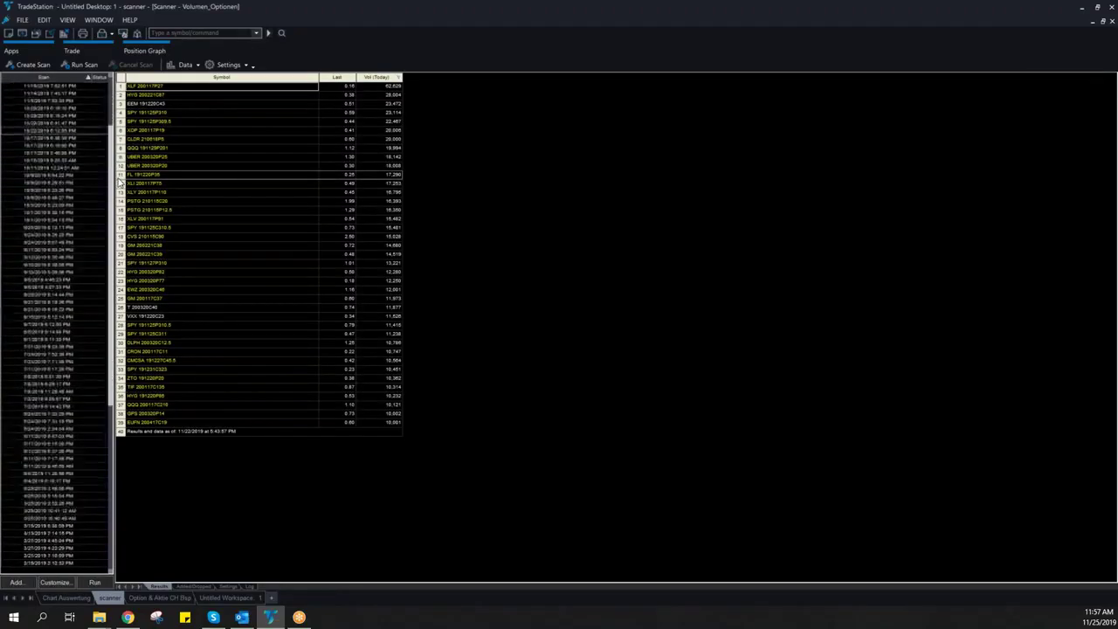
{"action": "scroll", "coordinate": [48, 162], "scroll_direction": "down", "scroll_amount": 2}
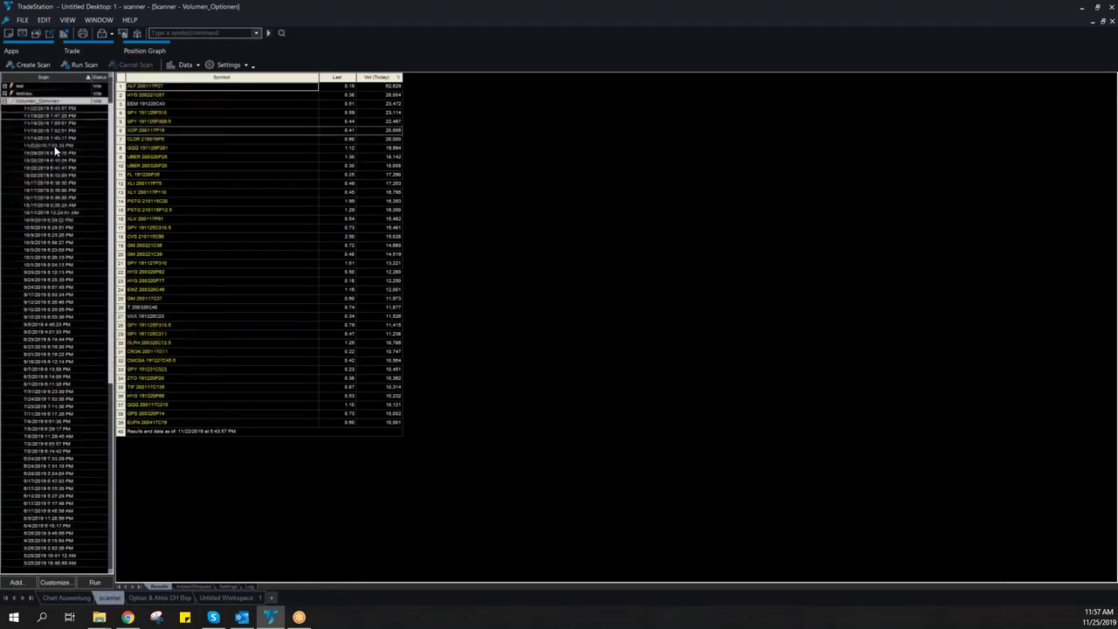
{"action": "scroll", "coordinate": [55, 154], "scroll_direction": "down", "scroll_amount": 8}
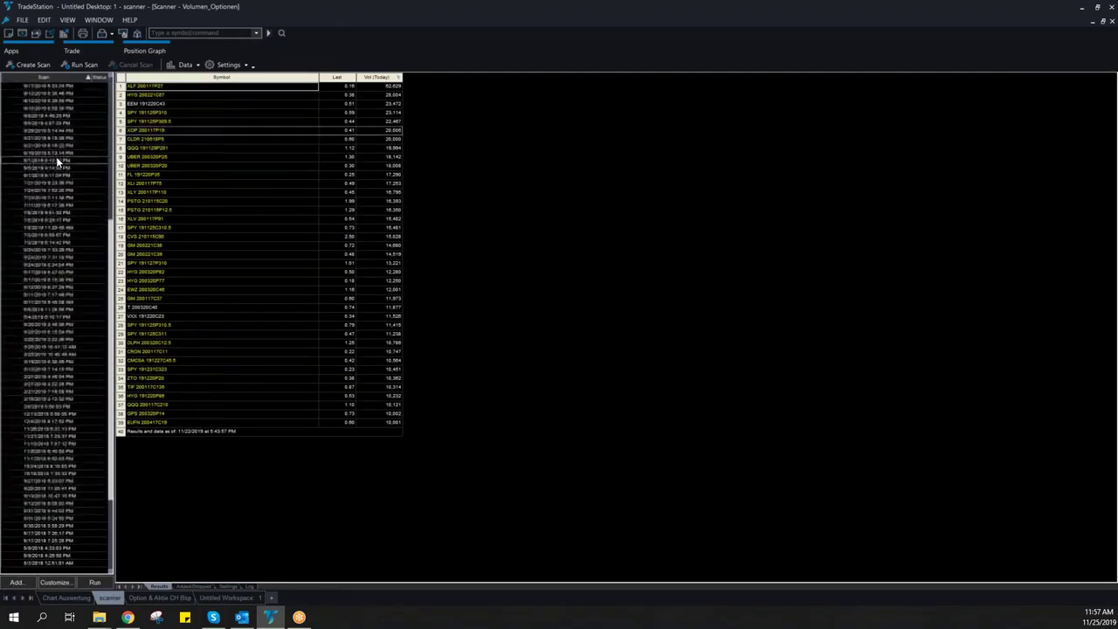
{"action": "scroll", "coordinate": [56, 156], "scroll_direction": "up", "scroll_amount": 8}
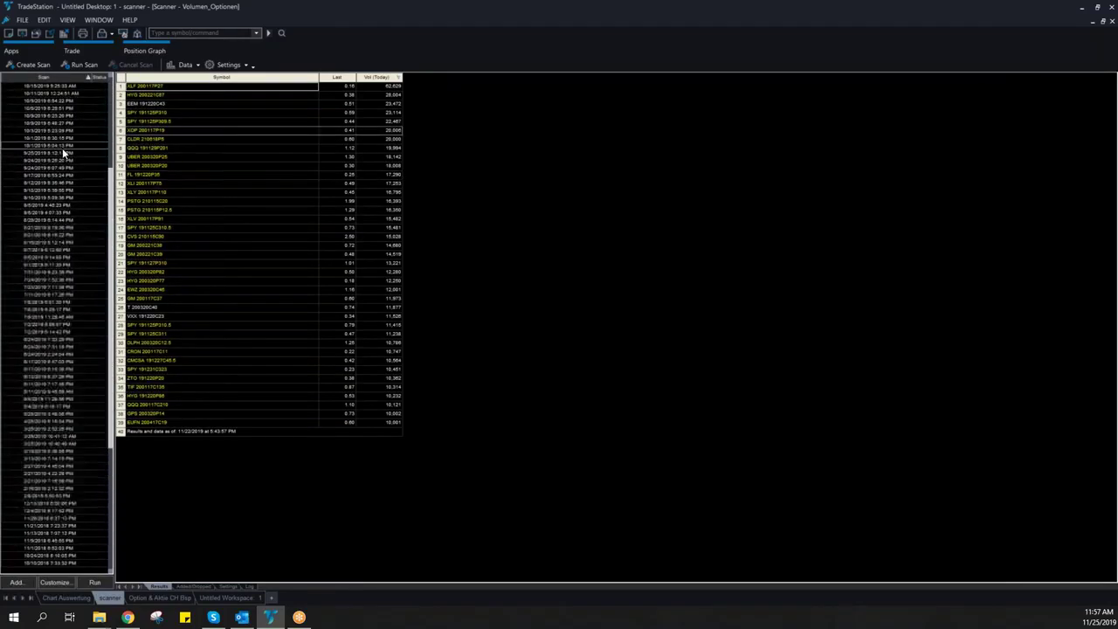
{"action": "scroll", "coordinate": [63, 140], "scroll_direction": "up", "scroll_amount": 2}
{"action": "left_click", "coordinate": [4, 138]}
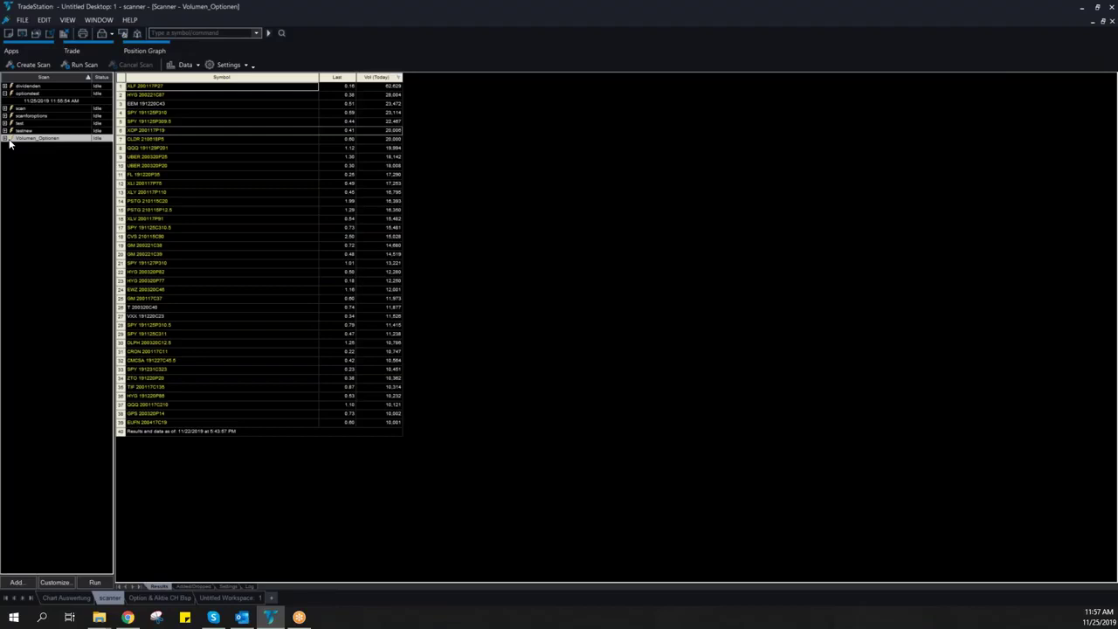
Float the Scanner, give it the Blue Global Symbol Link, and select UBER 200320P25
{"action": "left_click", "coordinate": [1103, 21]}
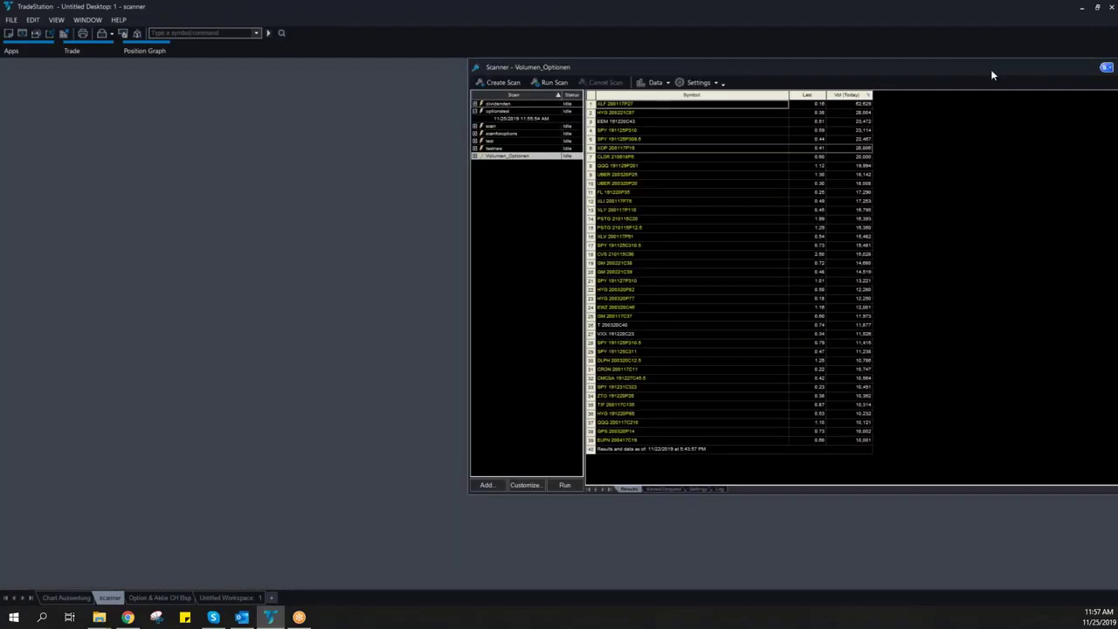
{"action": "left_click_drag", "start_coordinate": [991, 75], "coordinate": [782, 111]}
{"action": "left_click", "coordinate": [900, 103]}
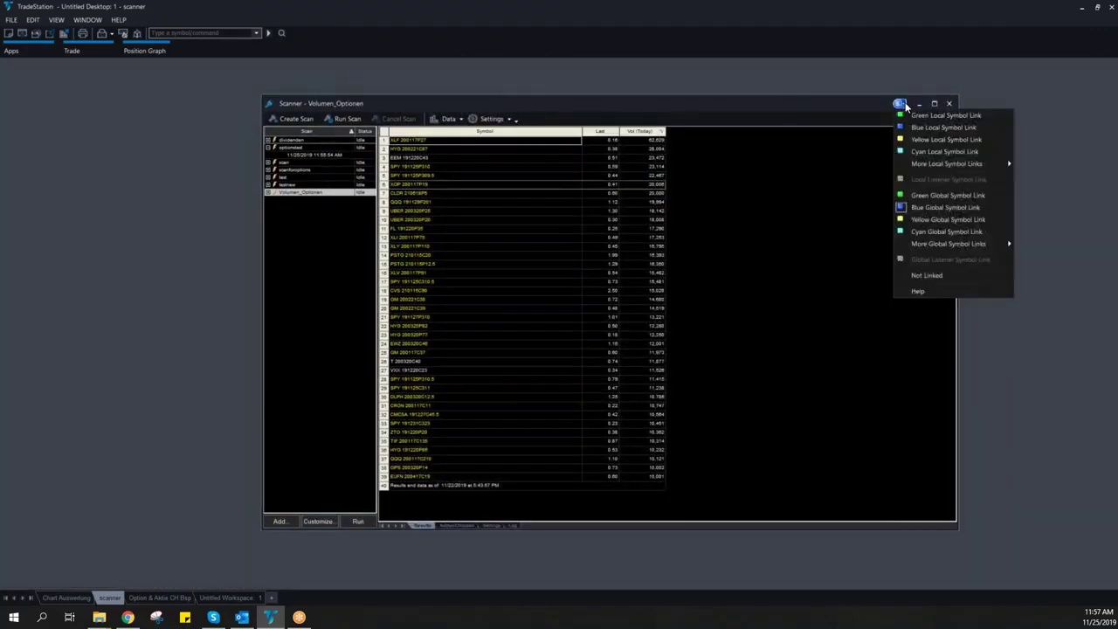
{"action": "left_click", "coordinate": [561, 83]}
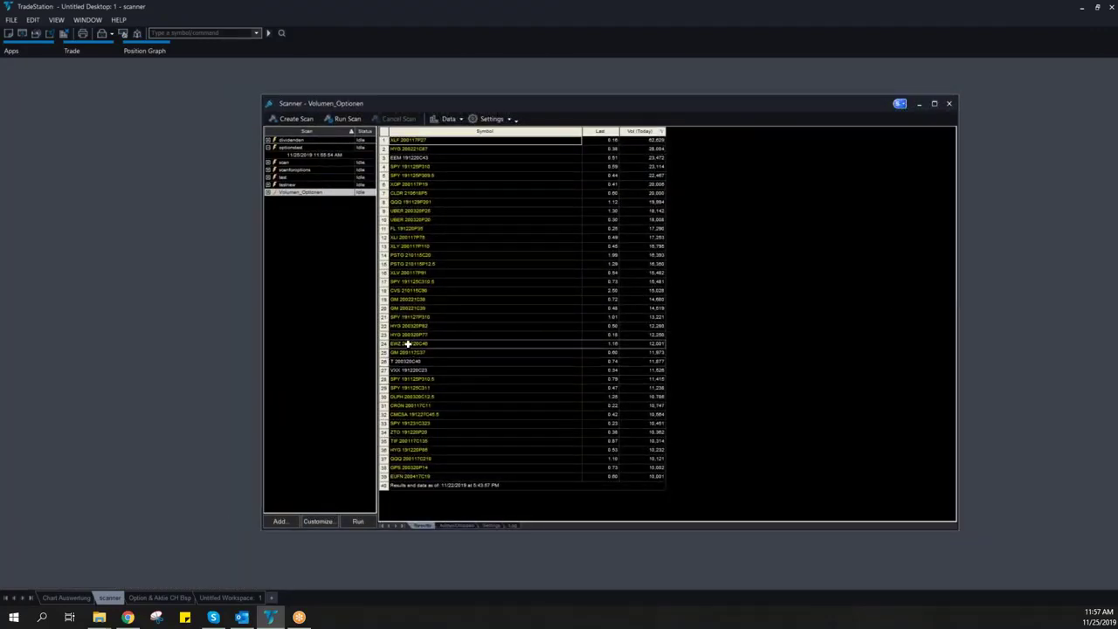
{"action": "left_click", "coordinate": [408, 211]}
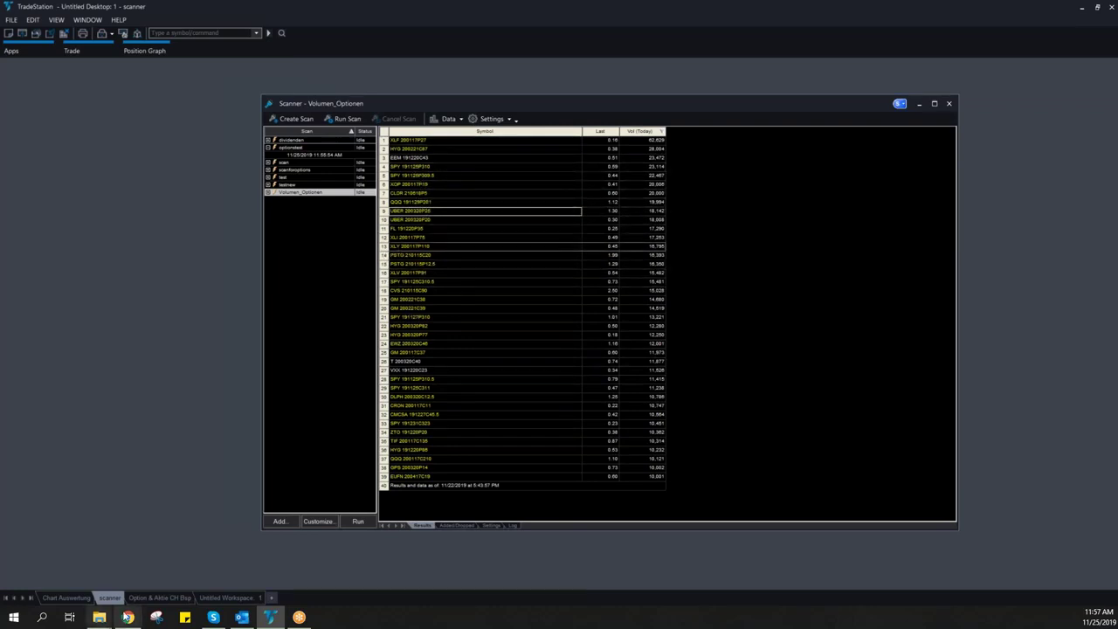
In the chart workspace, increase the bar spacing on the UBER 200320P25 option chart
{"action": "left_click", "coordinate": [157, 597]}
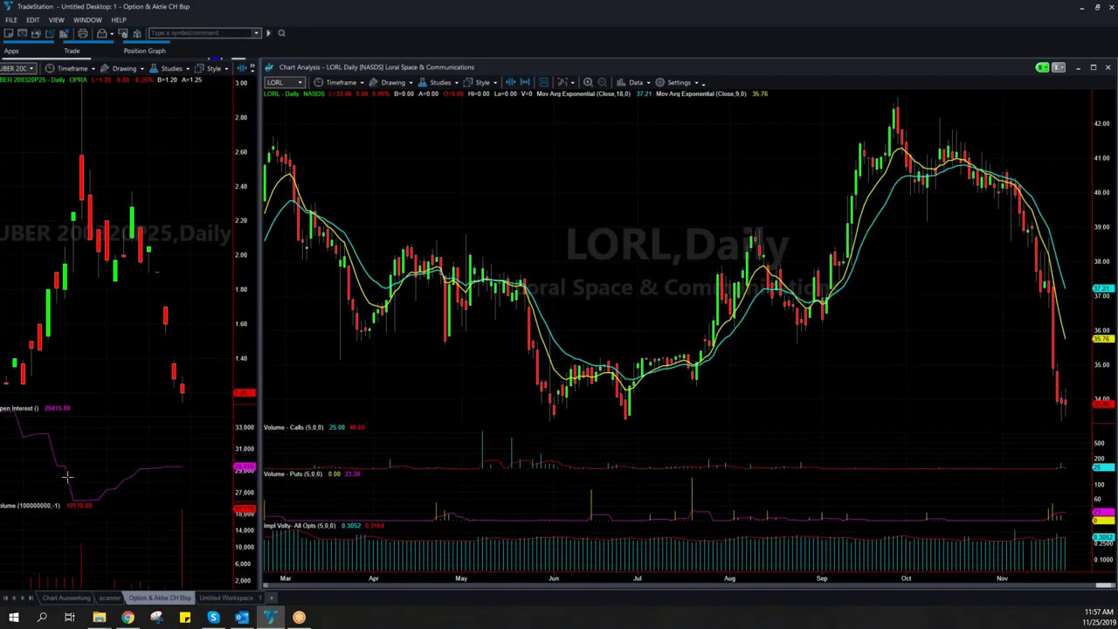
{"action": "left_click", "coordinate": [173, 168]}
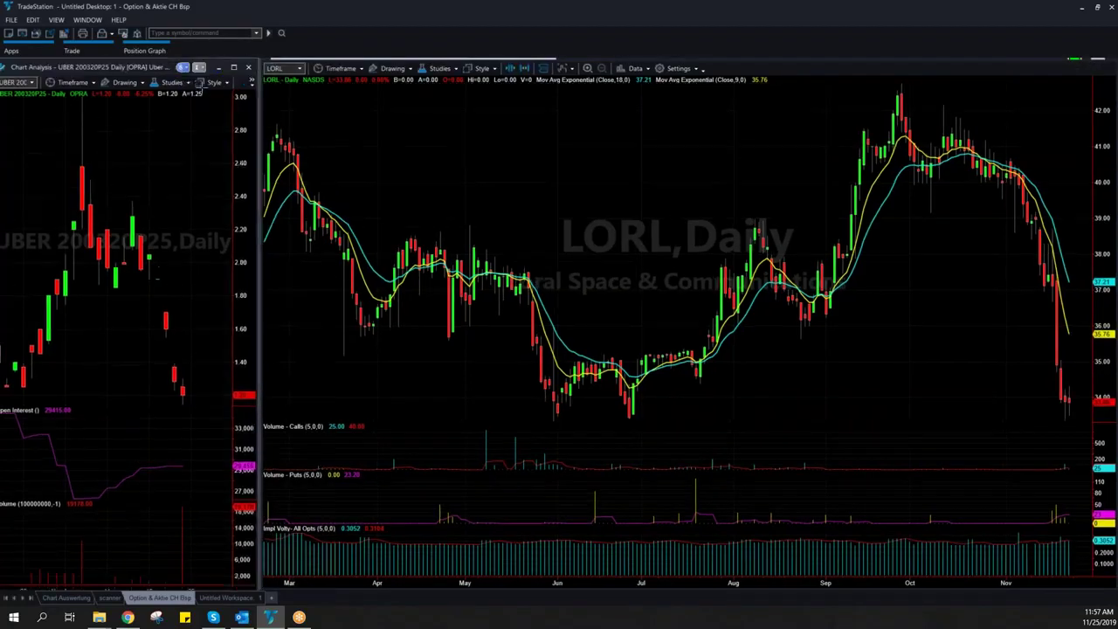
{"action": "left_click", "coordinate": [252, 83]}
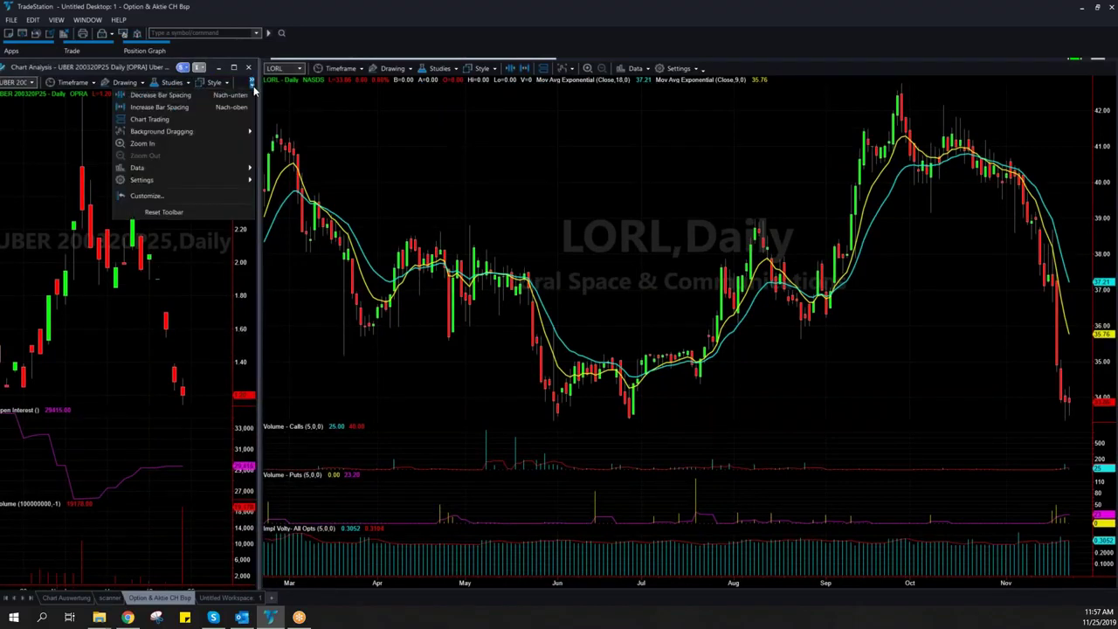
{"action": "left_click", "coordinate": [208, 107]}
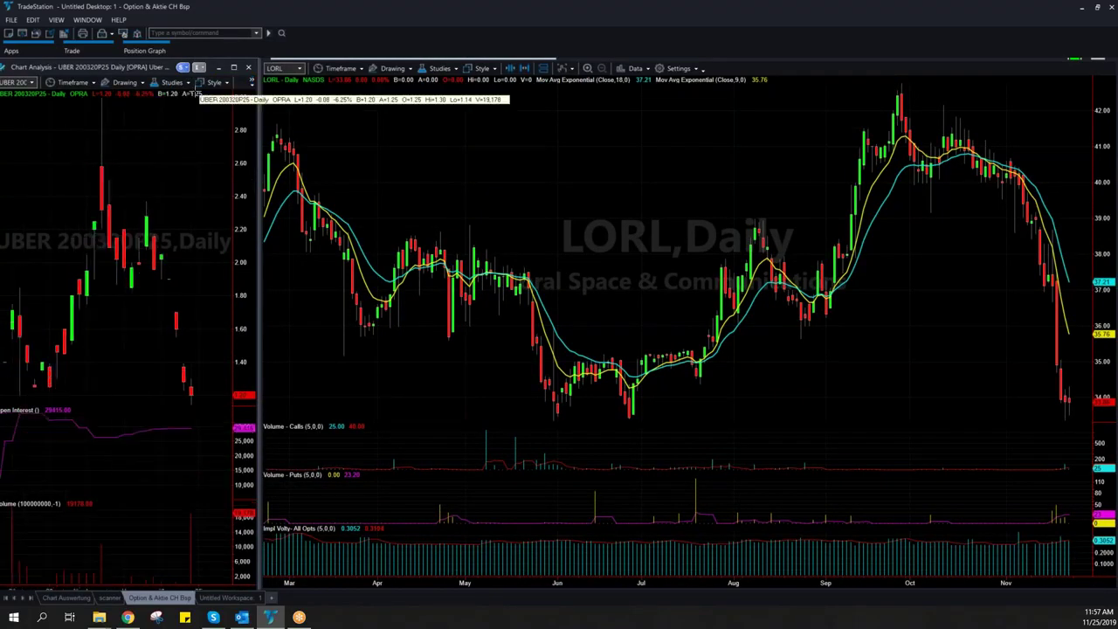
{"action": "scroll", "coordinate": [73, 180], "scroll_direction": "up", "scroll_amount": 8}
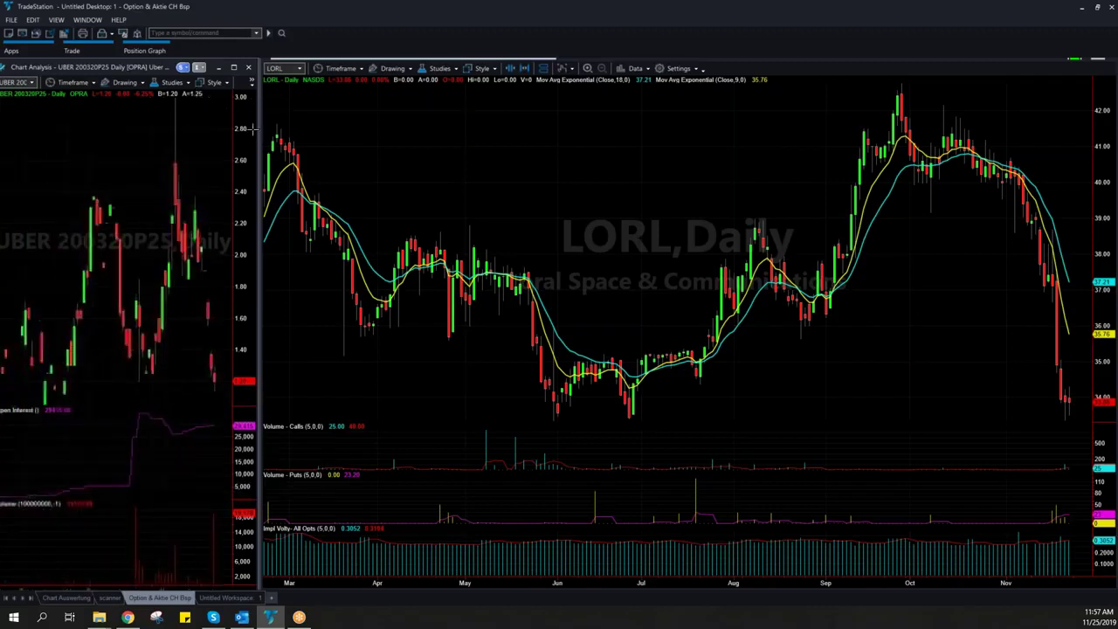
{"action": "scroll", "coordinate": [166, 155], "scroll_direction": "down", "scroll_amount": 2}
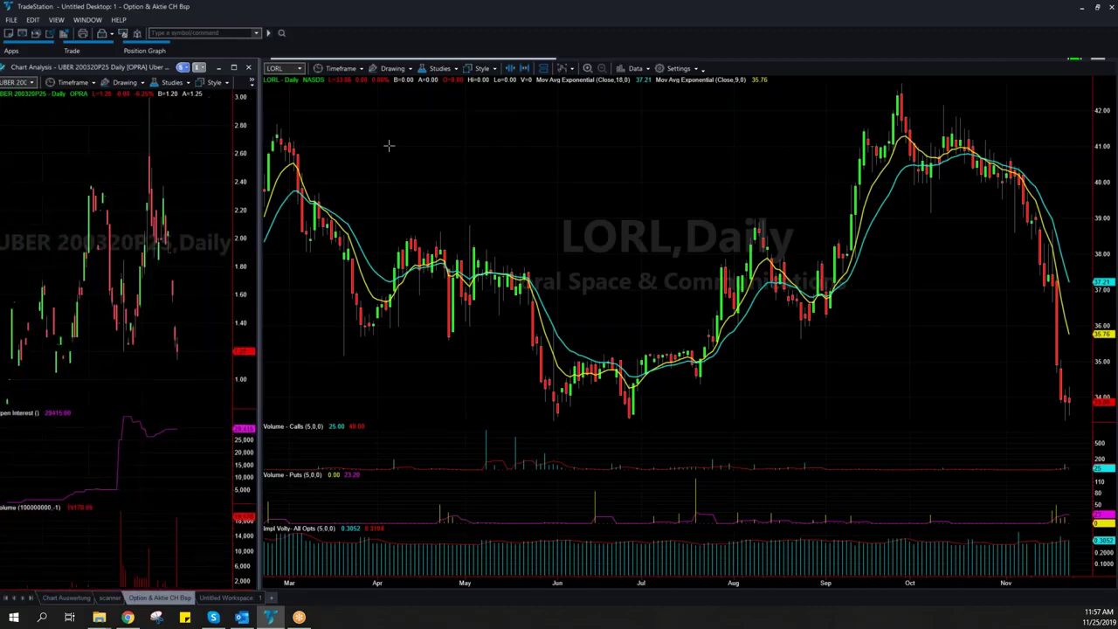
Replace LORL with UBER in the stock chart beside the option chart
{"action": "left_click", "coordinate": [292, 75]}
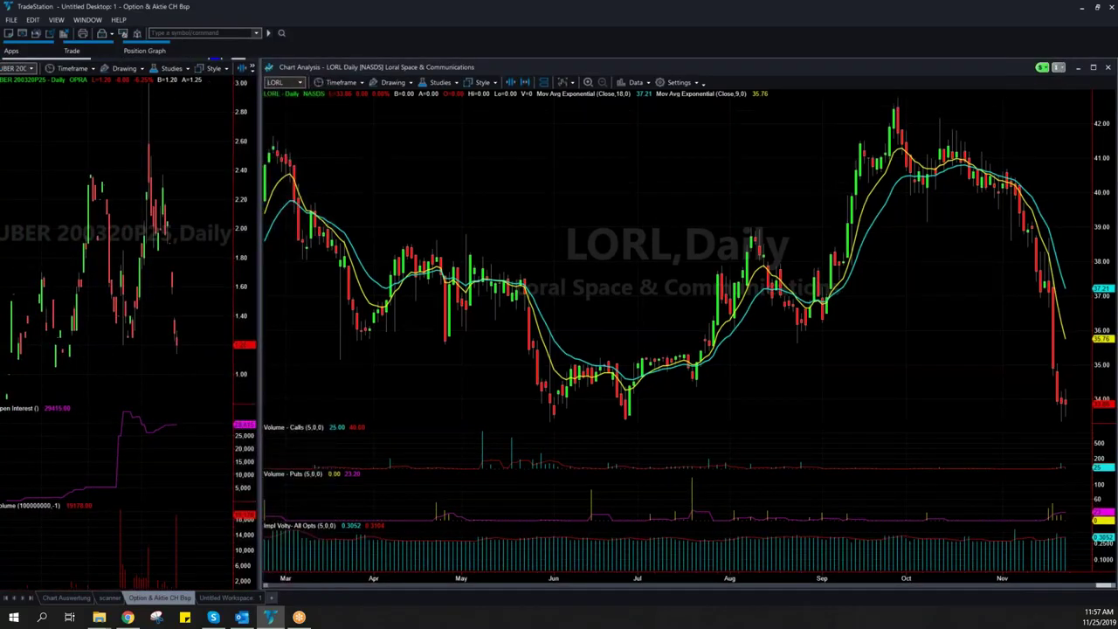
{"action": "type", "text": "UBER"}
{"action": "key", "text": "shift+End"}
{"action": "key", "text": "Delete"}
{"action": "key", "text": "Return"}
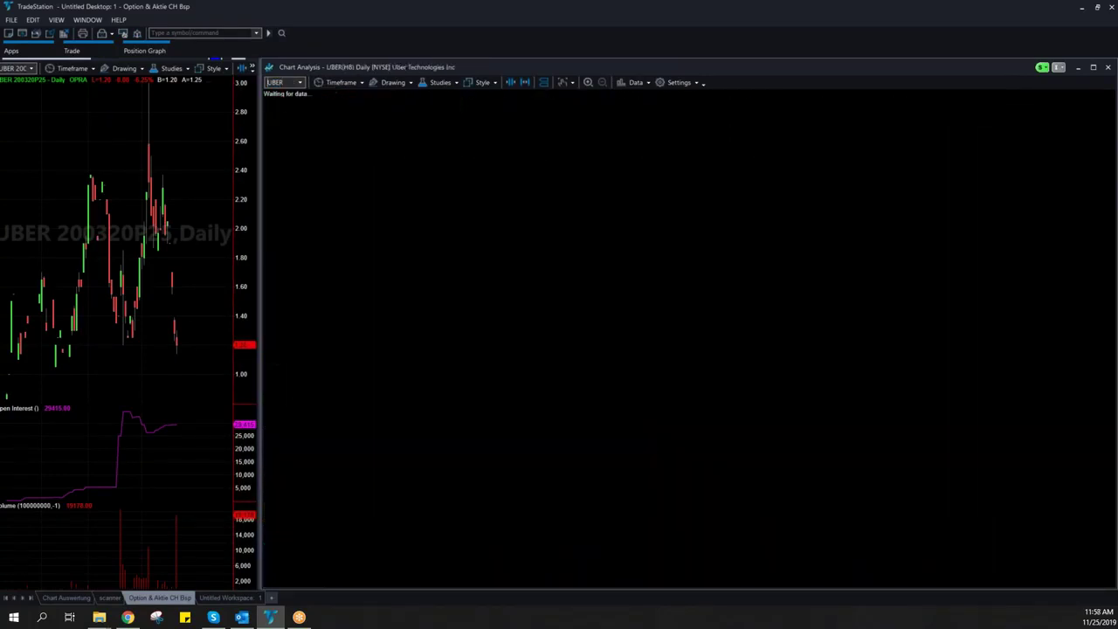